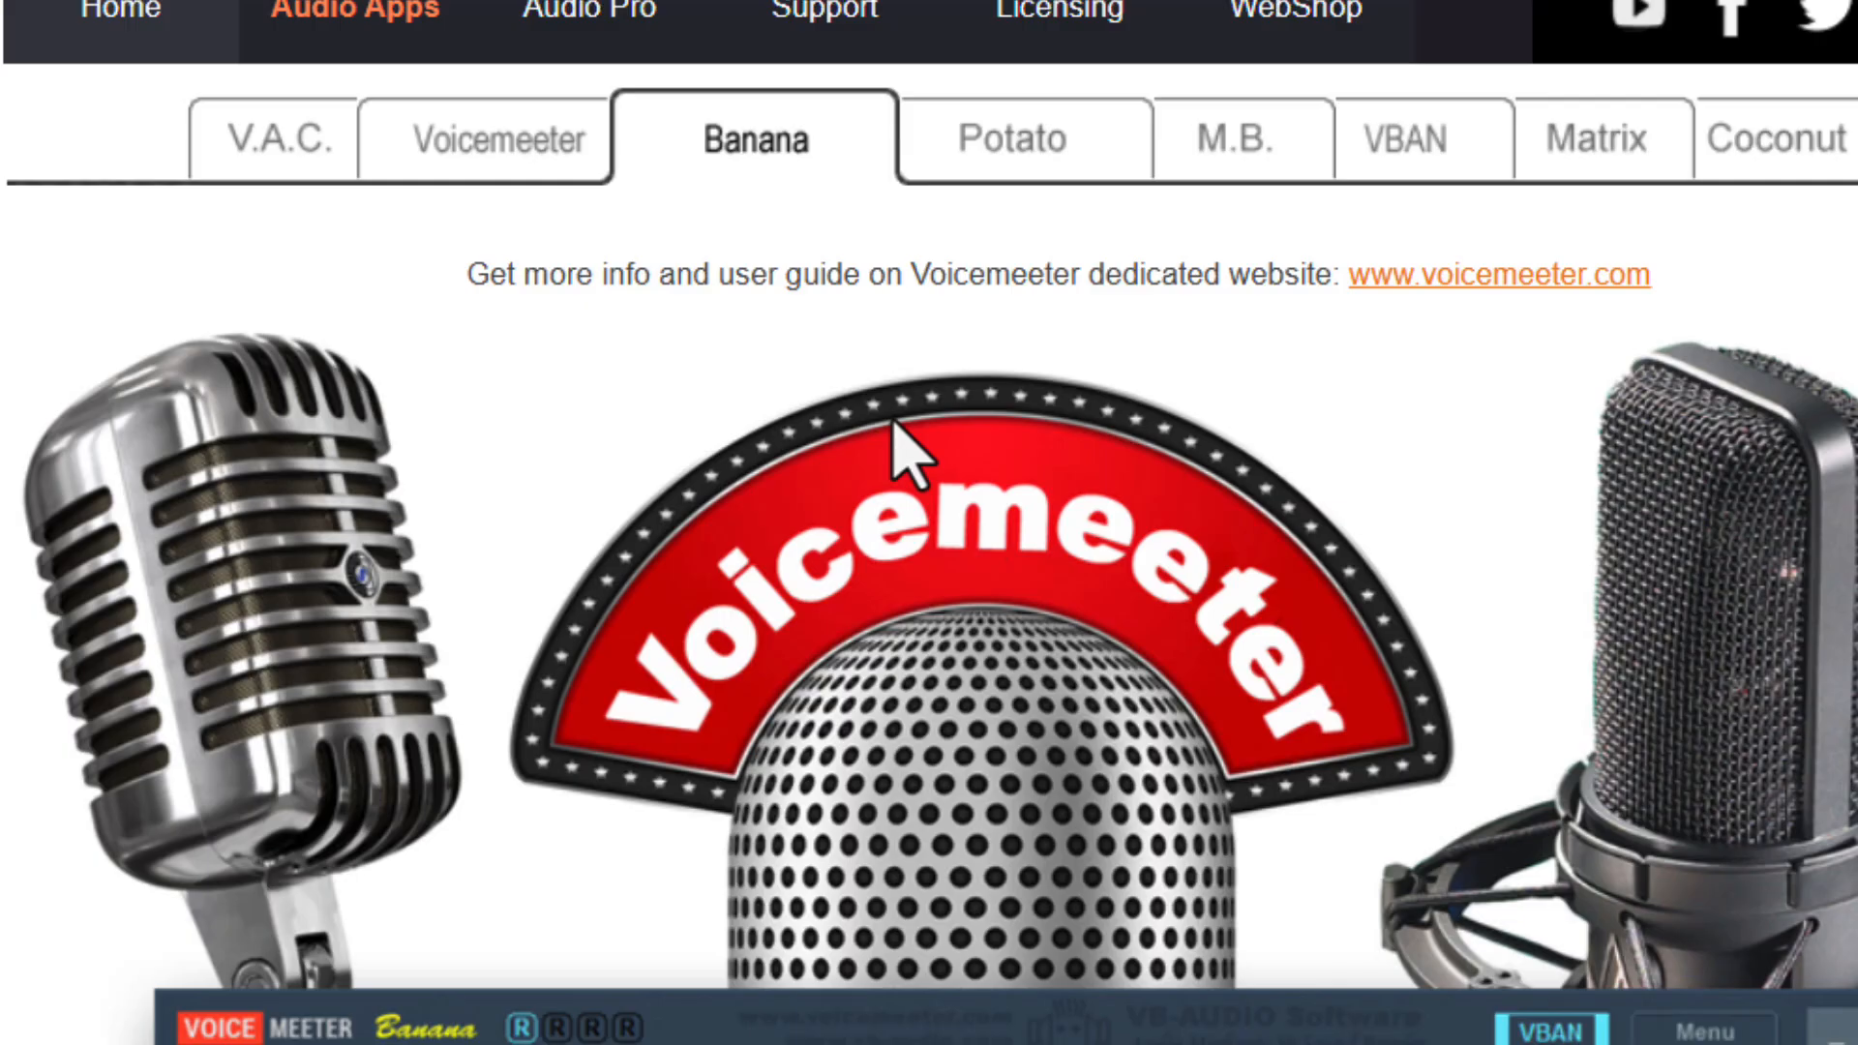
scroll(900, 429, down, 1)
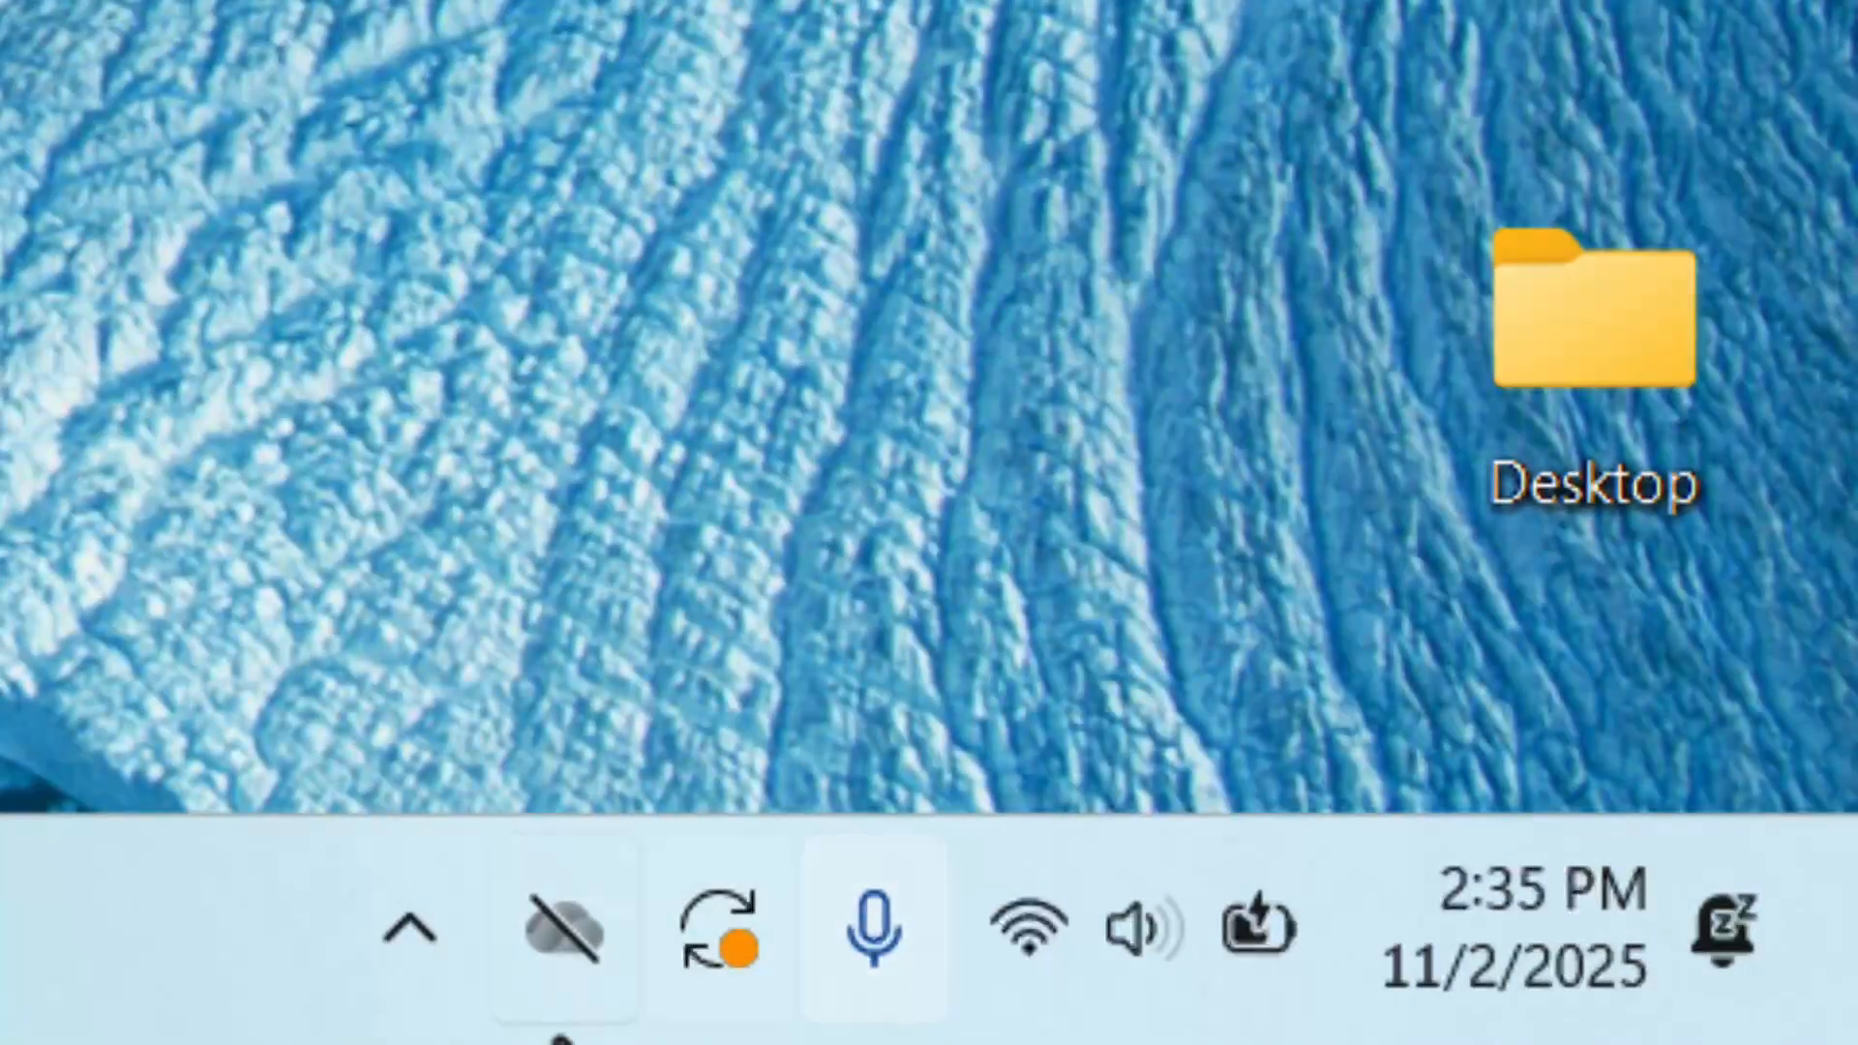
Open the Windows sound settings and bring up the classic Sound dialog through the additional sound settings.
click(1120, 955)
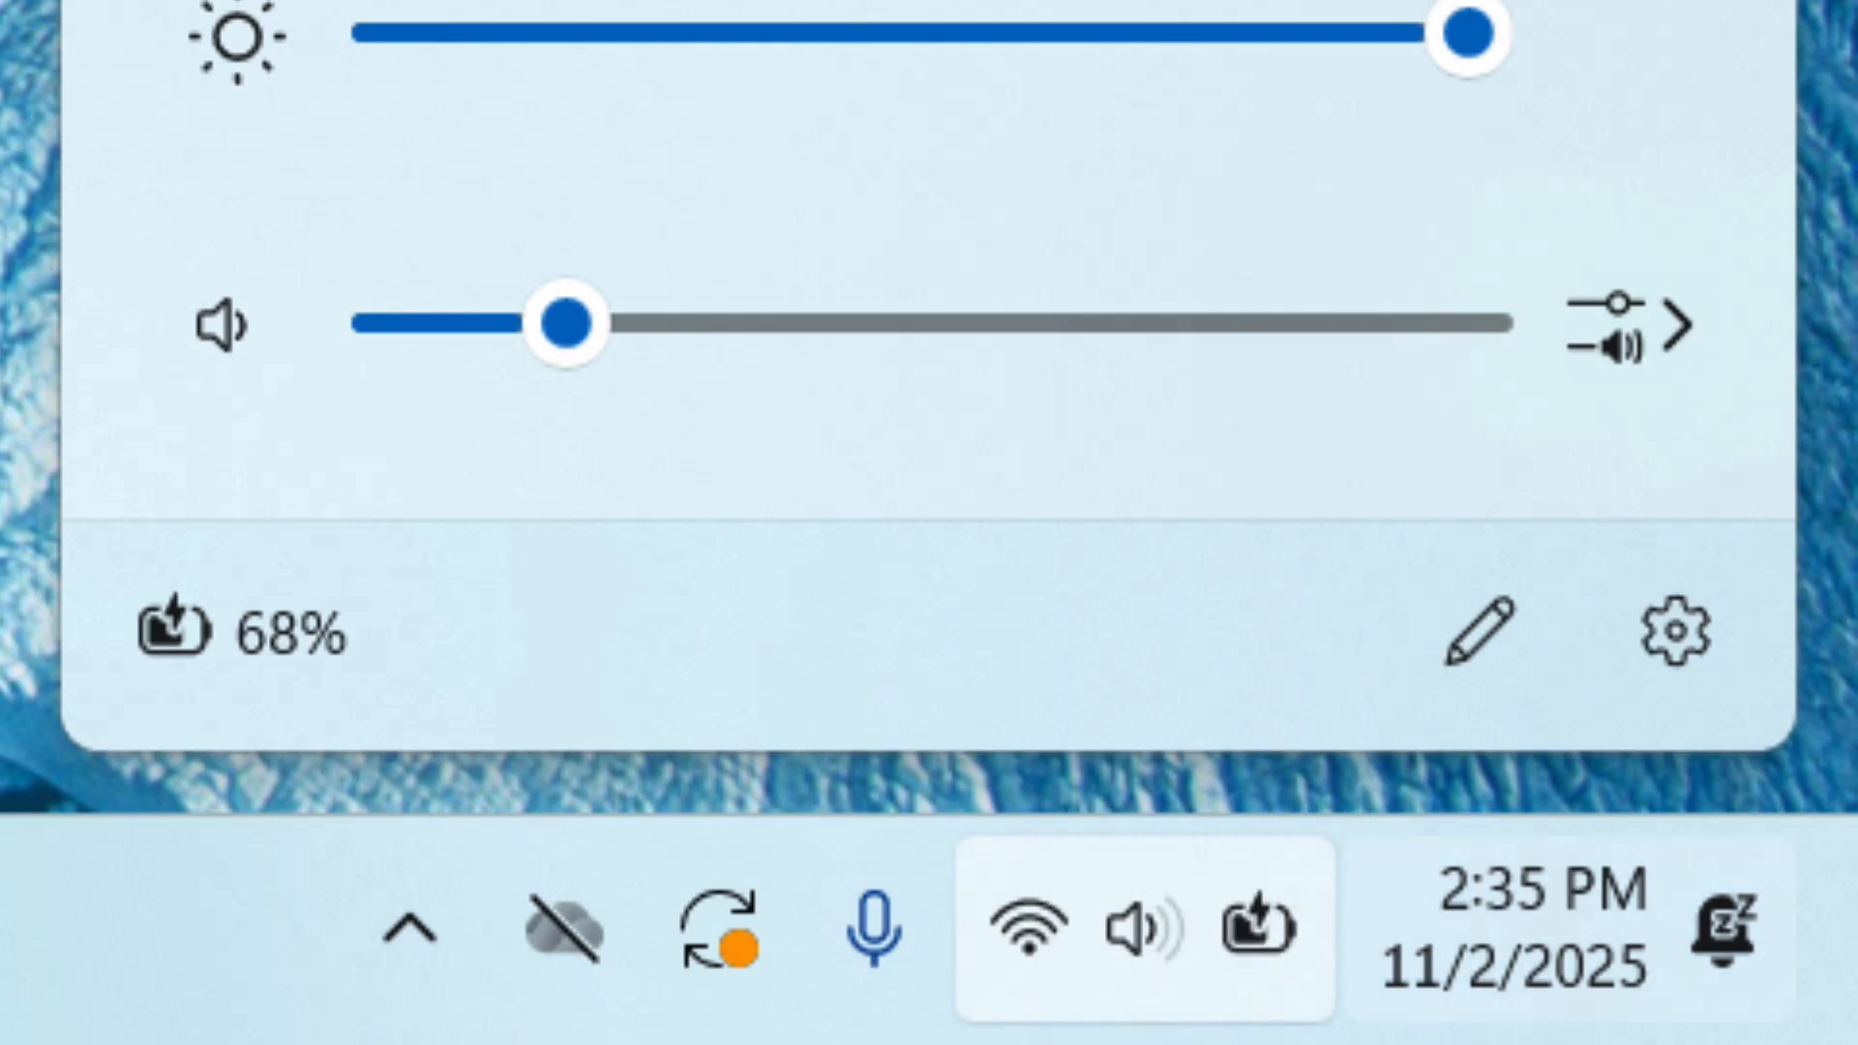
right_click(1122, 953)
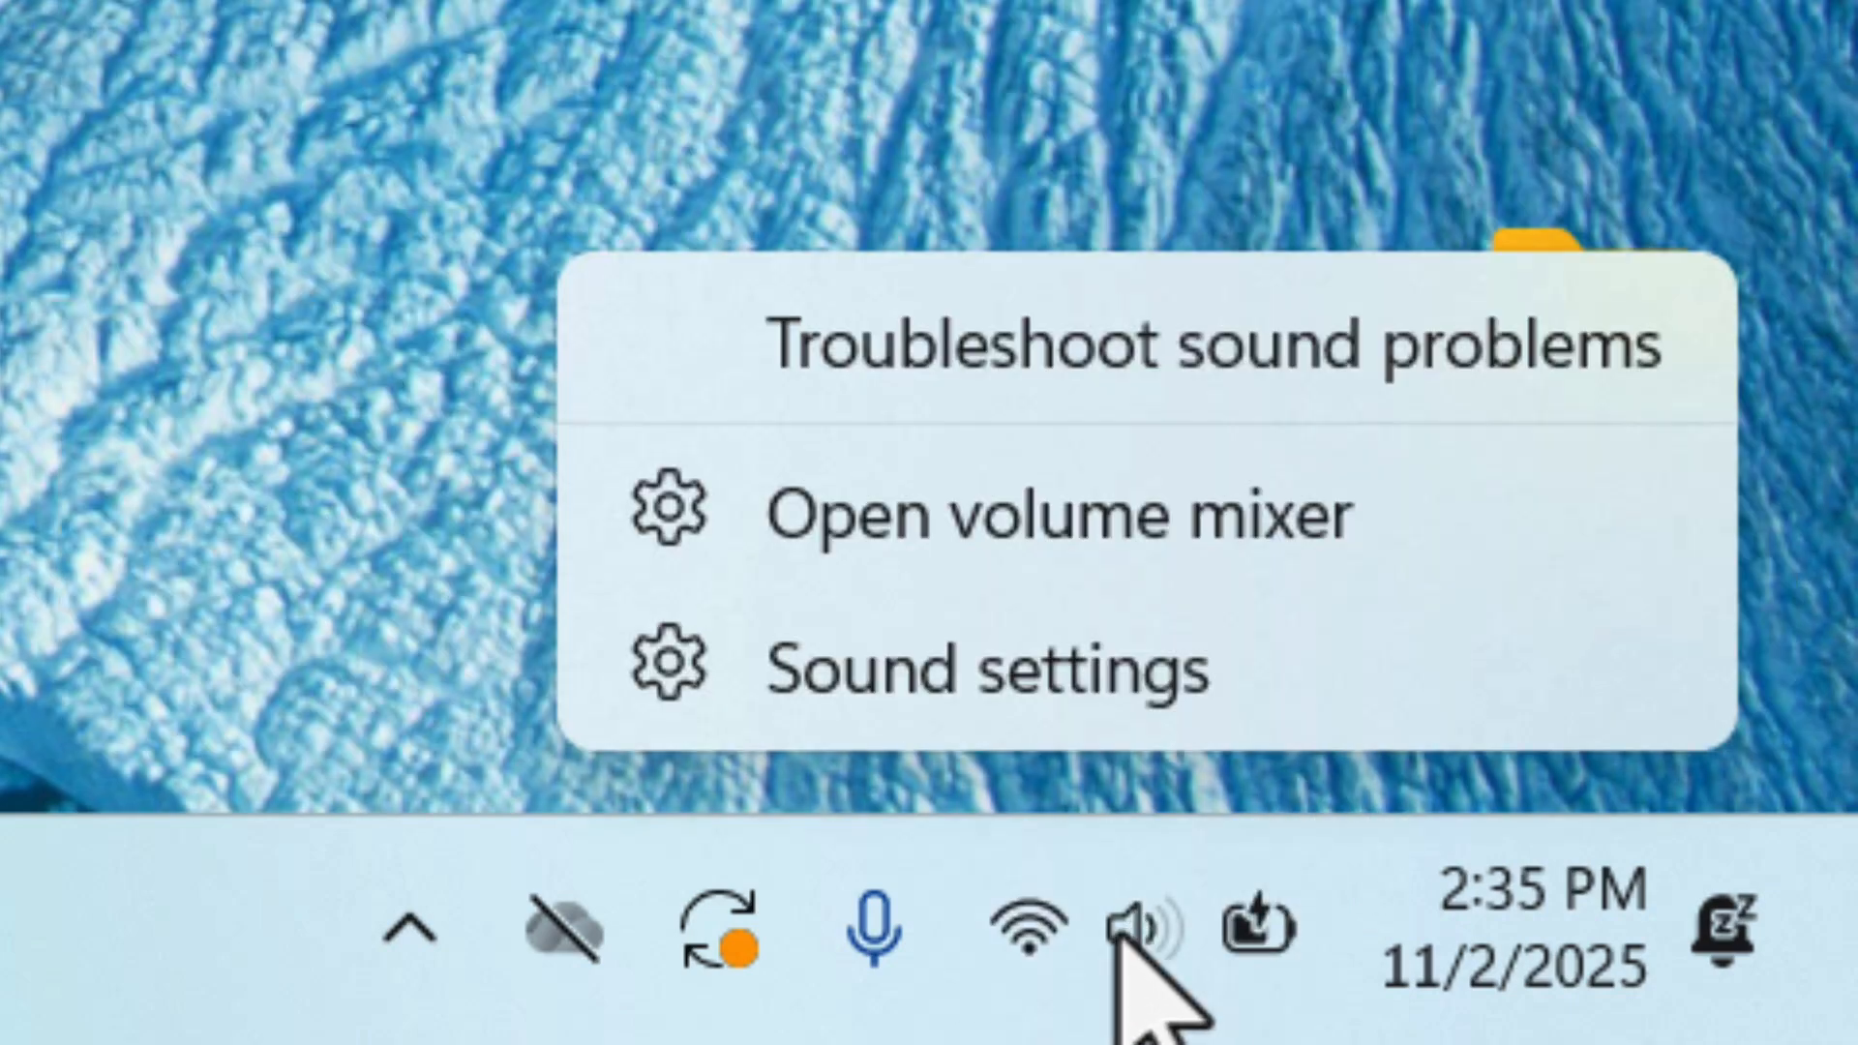
click(1087, 669)
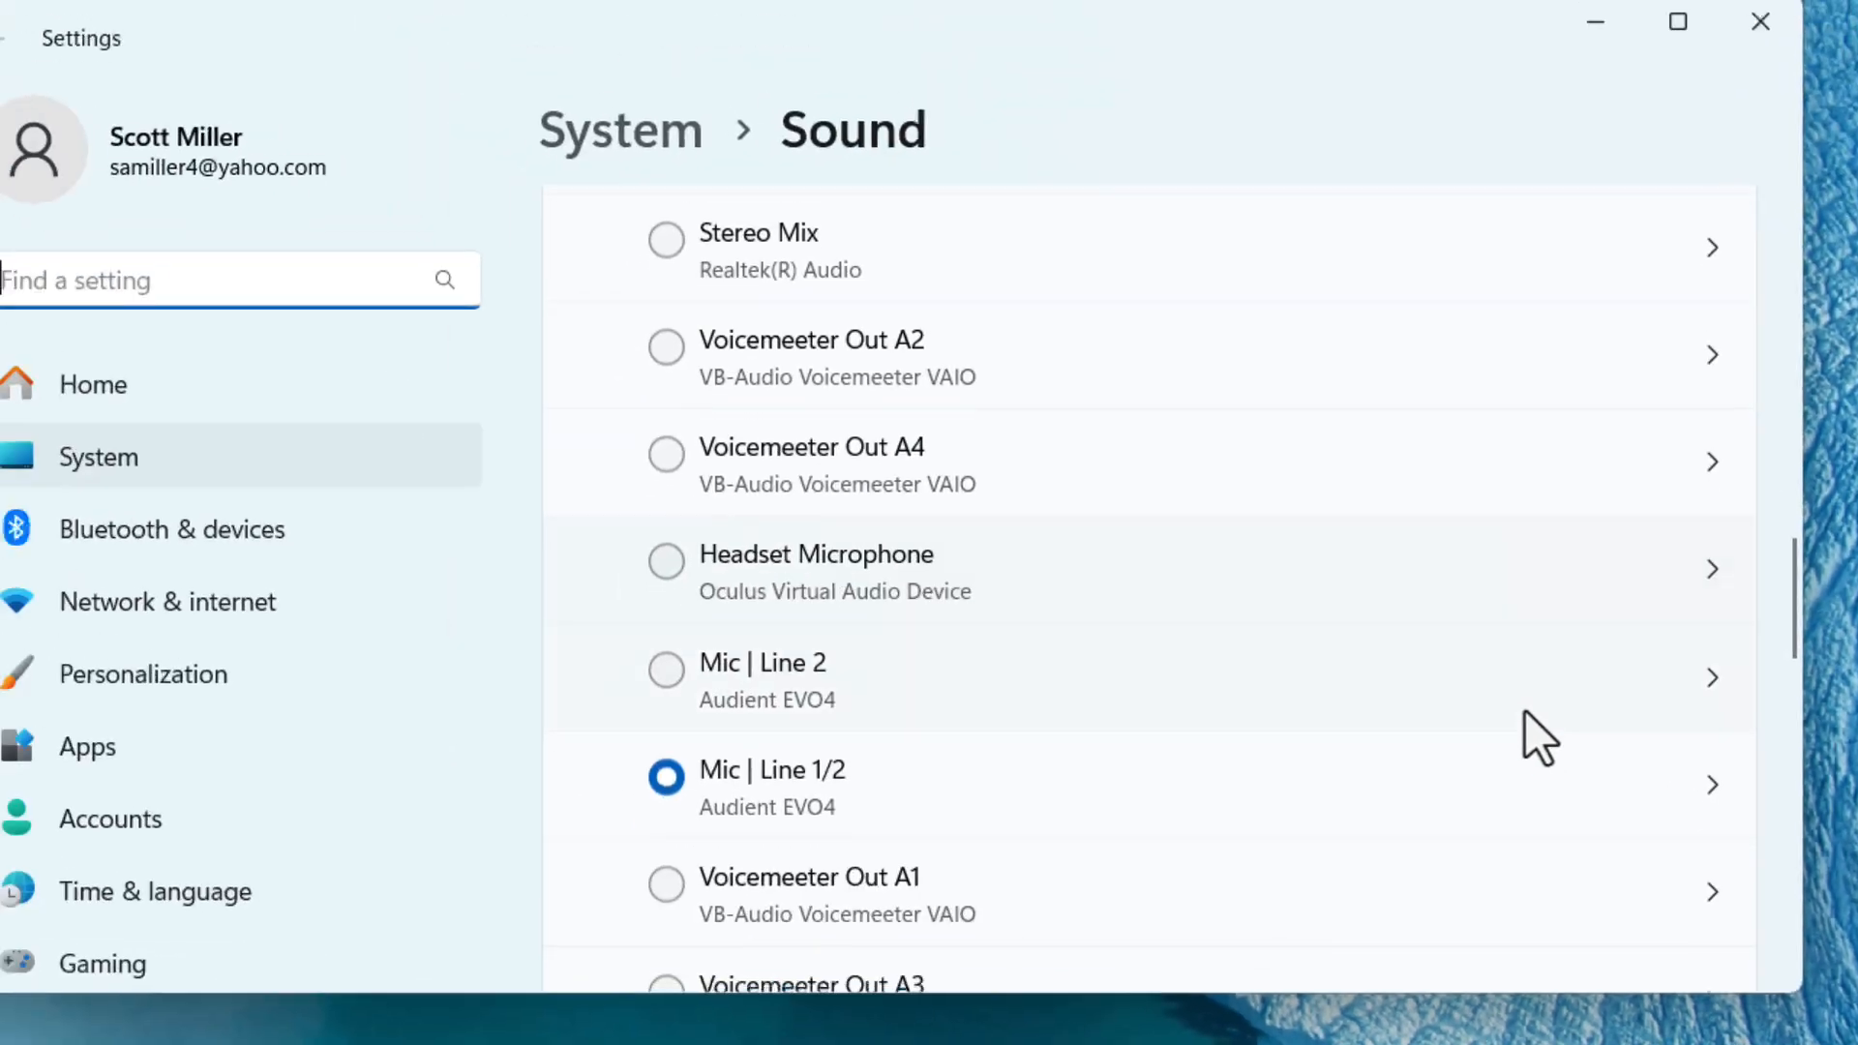
scroll(1525, 710, down, 10)
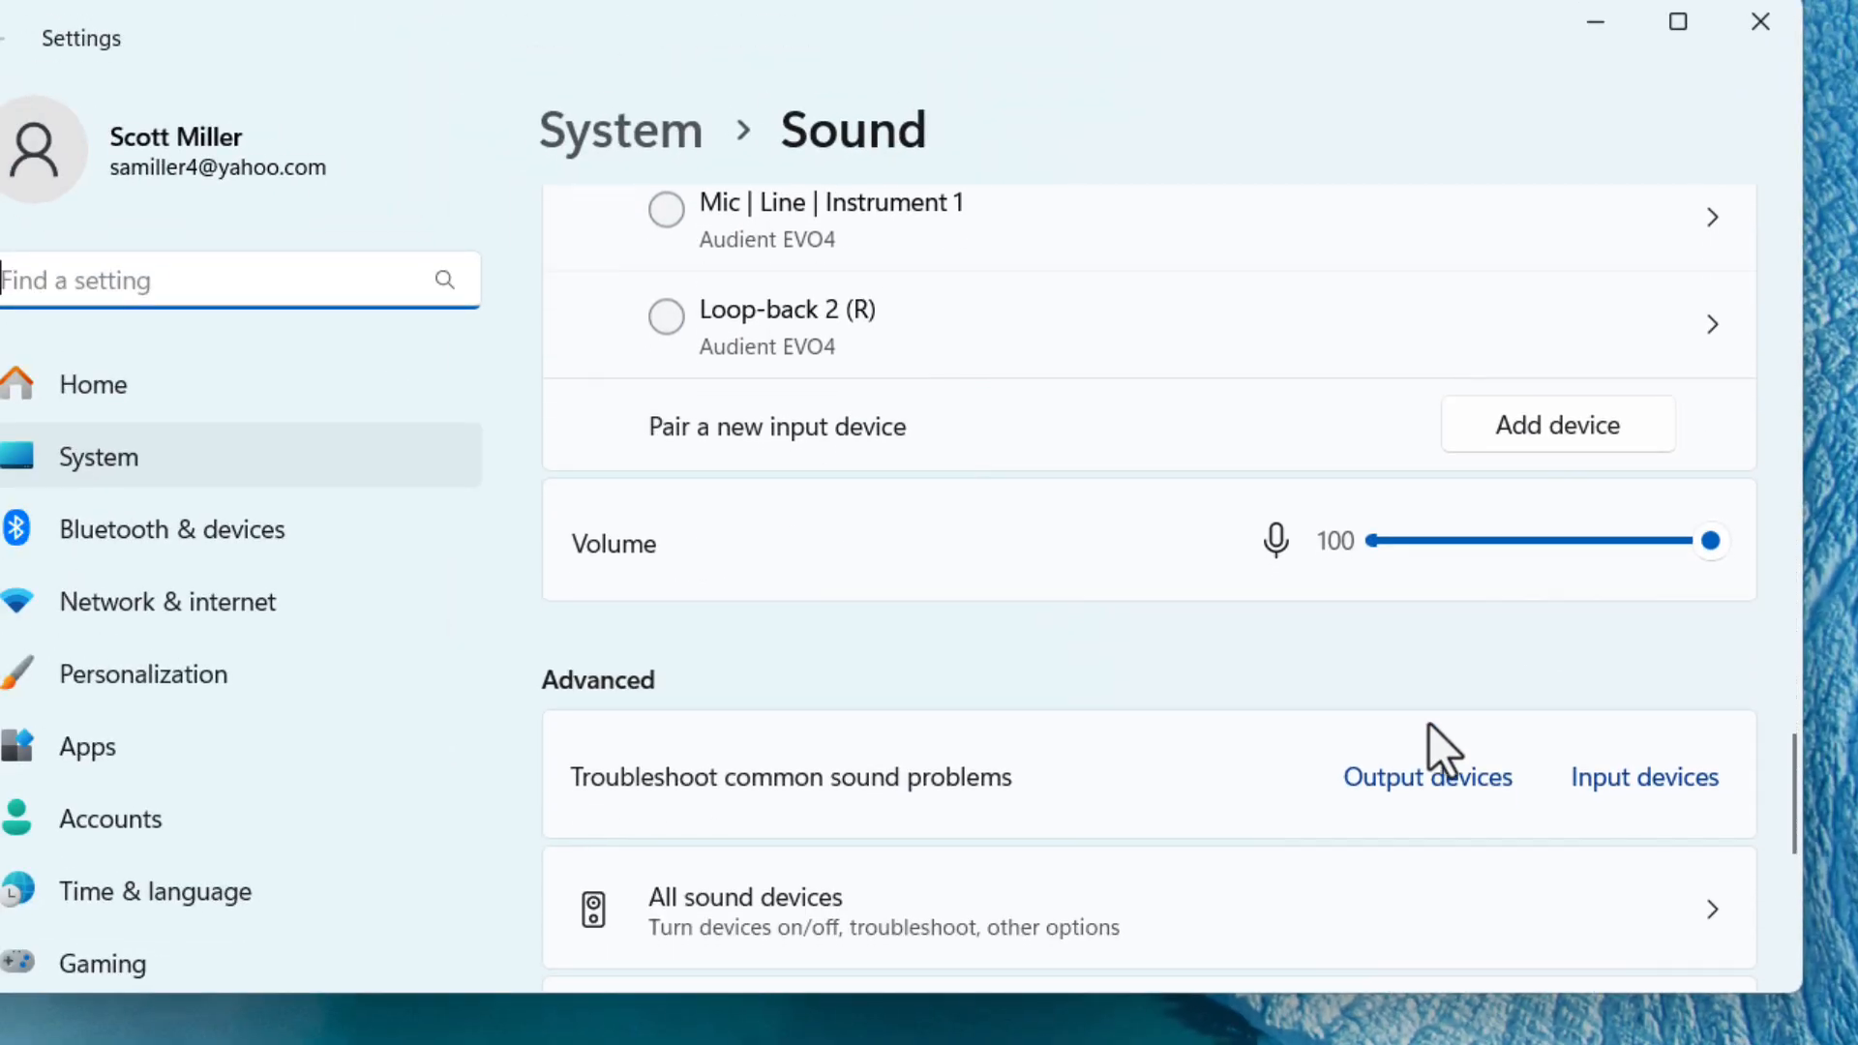
scroll(1047, 774, down, 4)
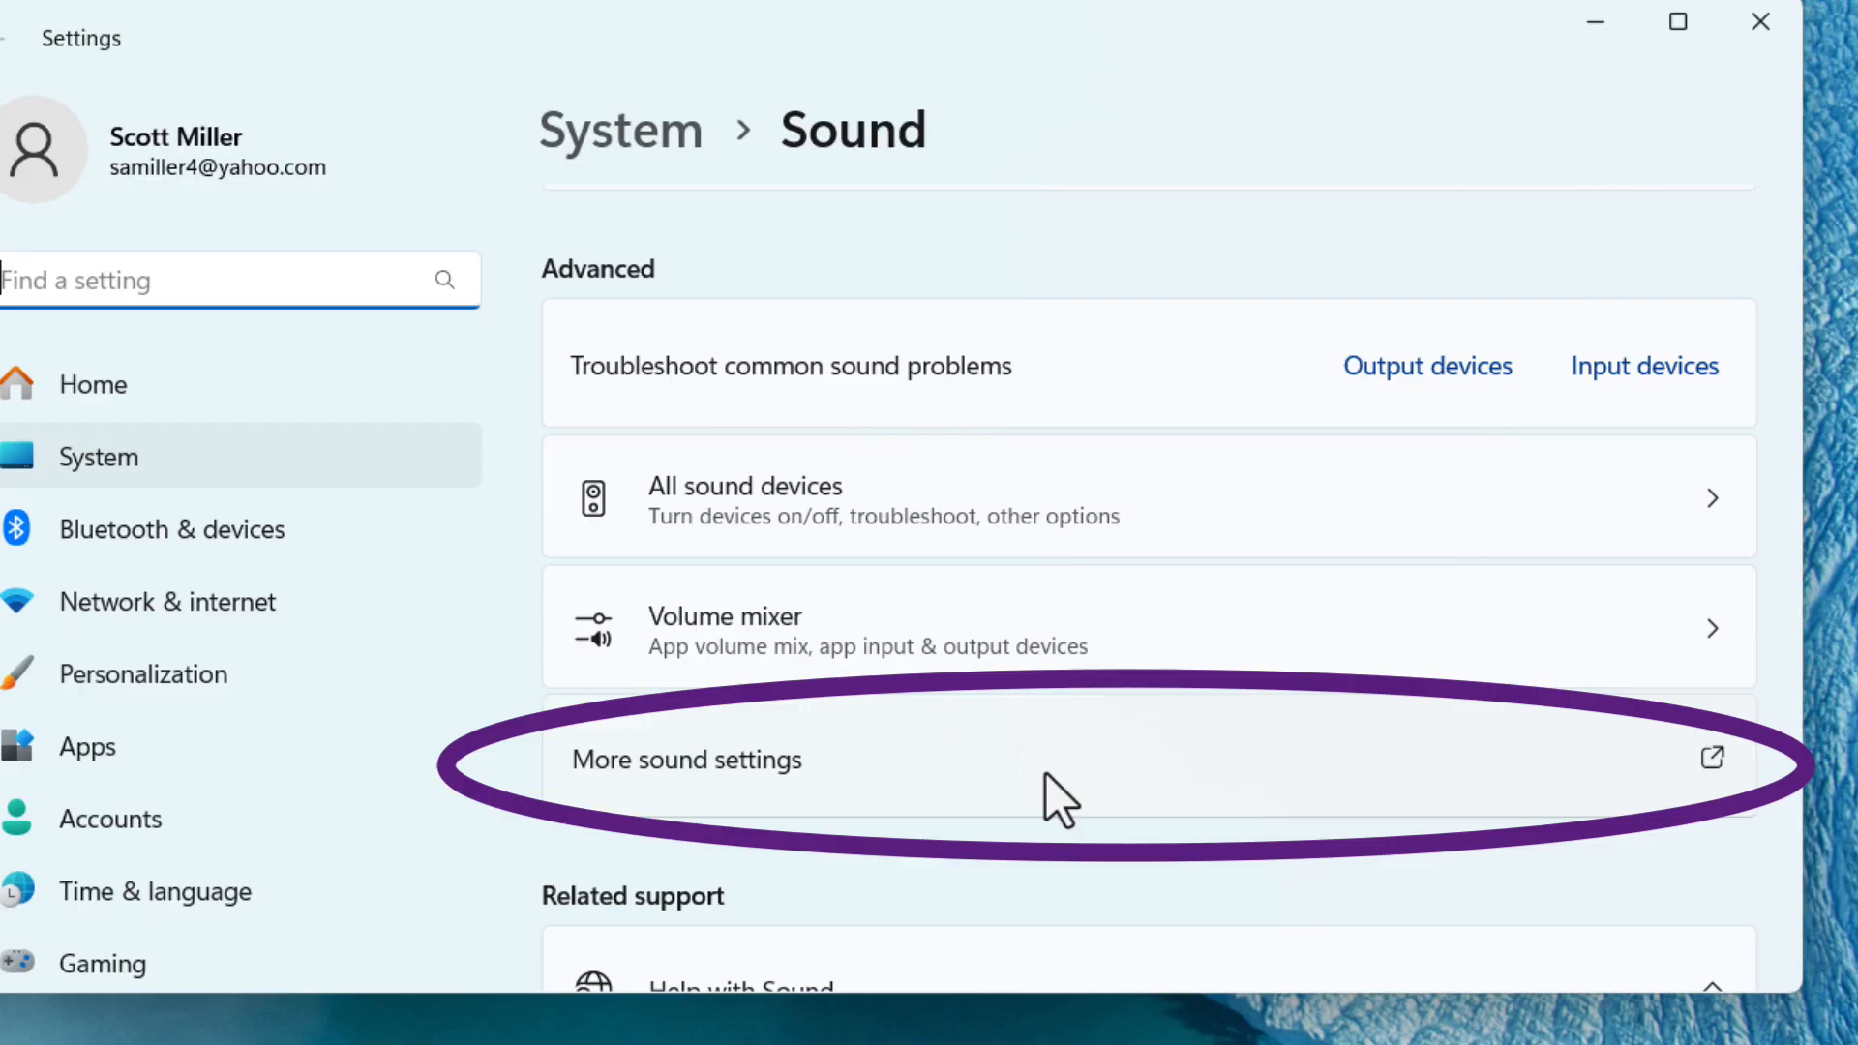
click(1046, 774)
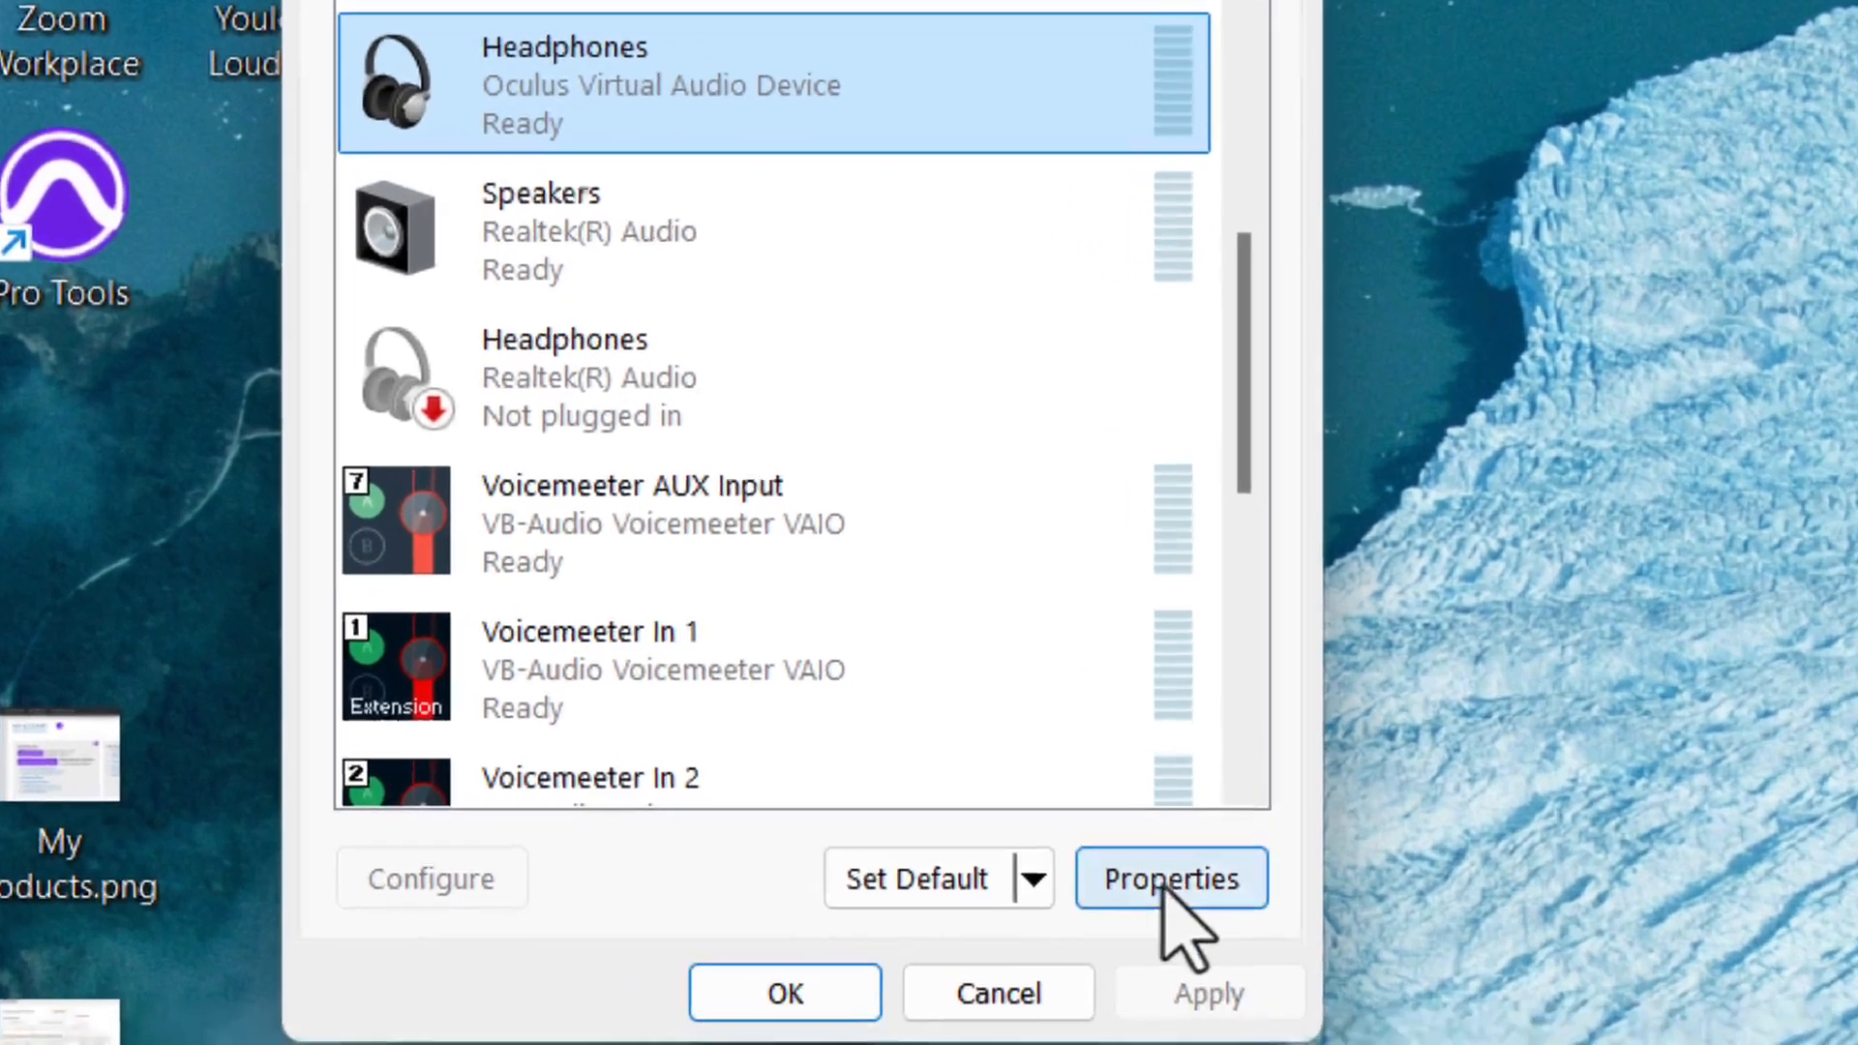
Disable audio enhancements for the Oculus Virtual Audio Device headphones and check that their spatial sound format is Off.
click(1163, 883)
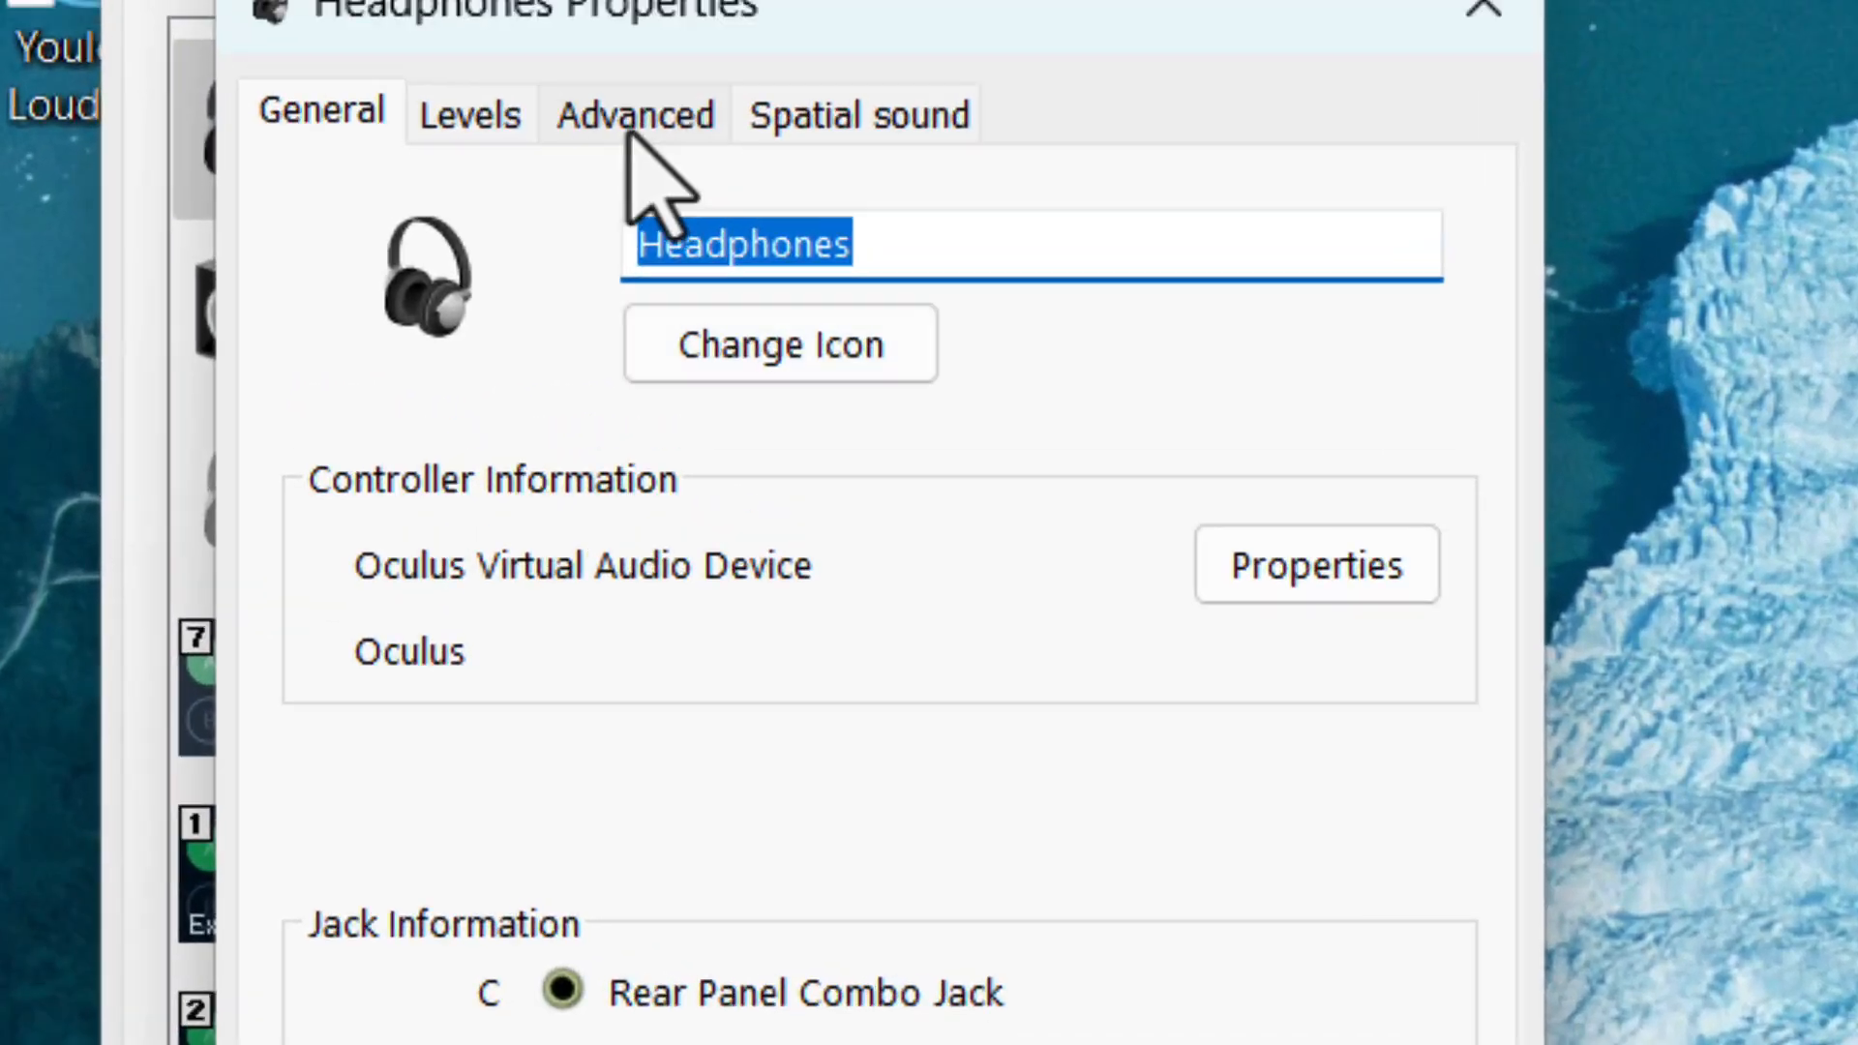
click(634, 121)
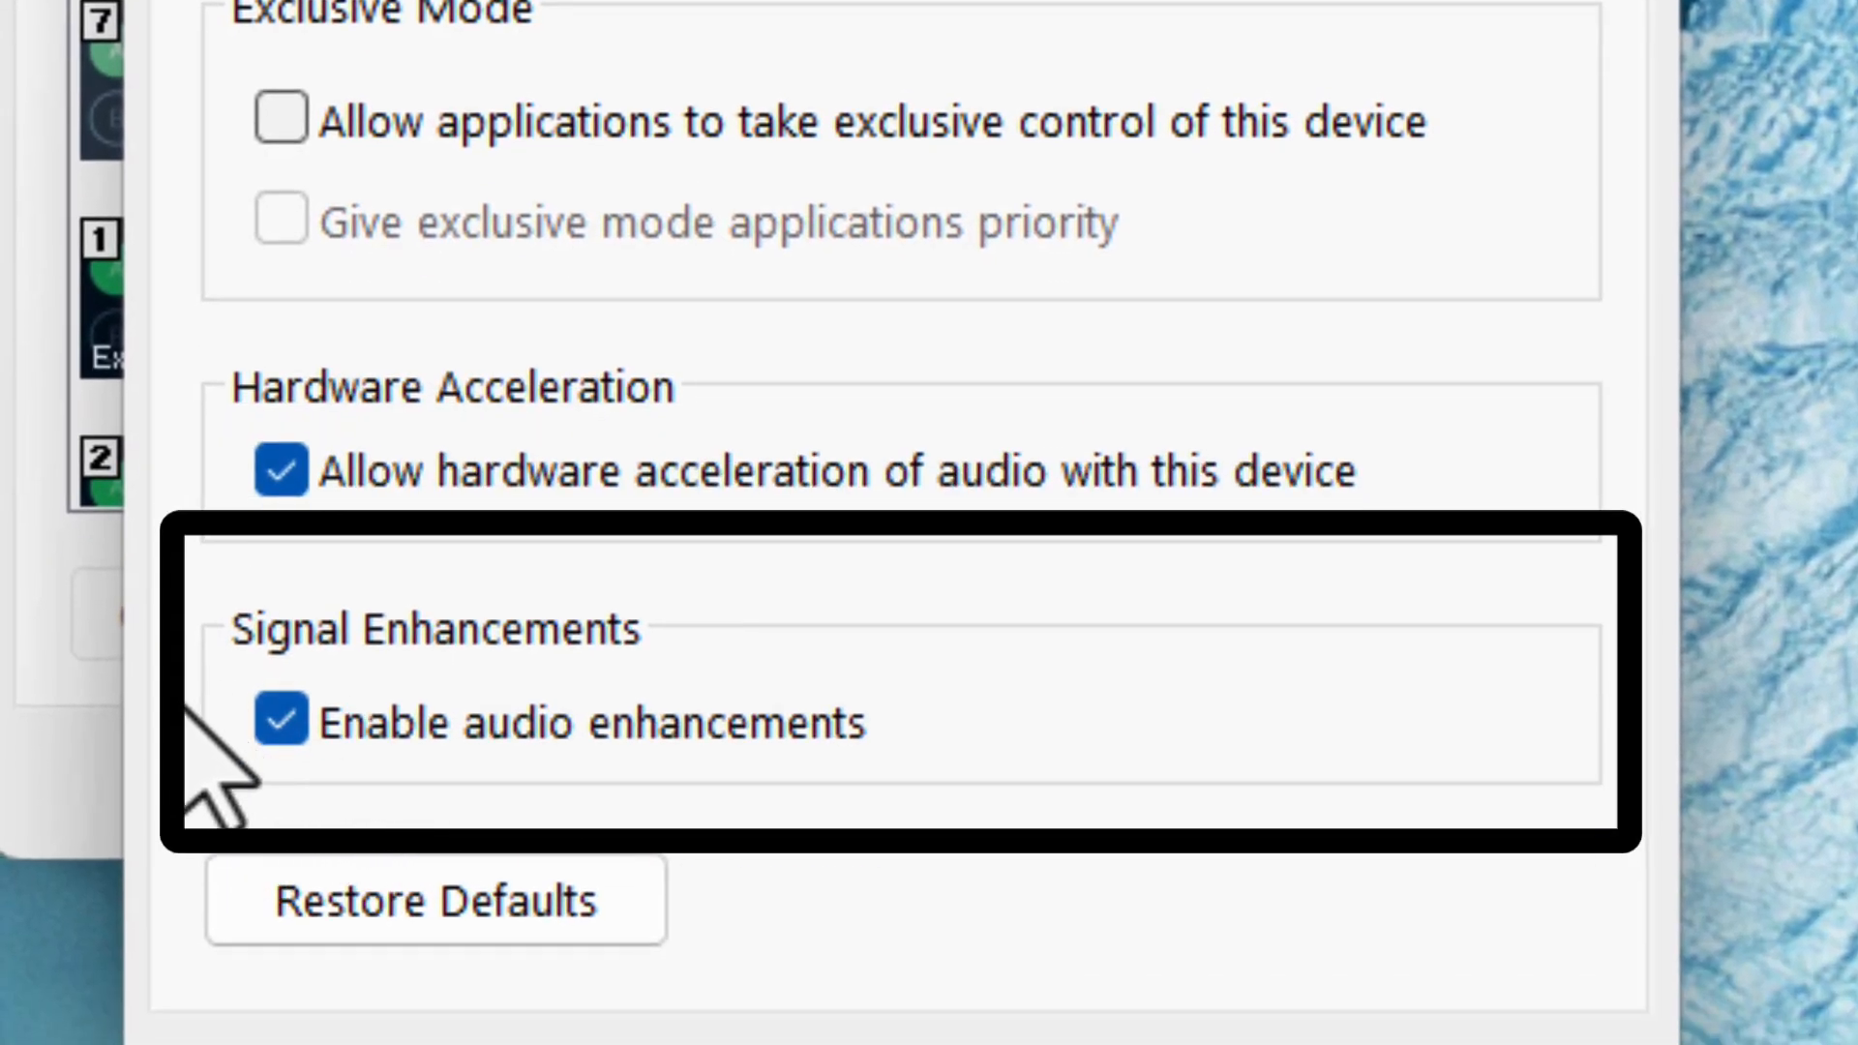
click(280, 720)
click(818, 175)
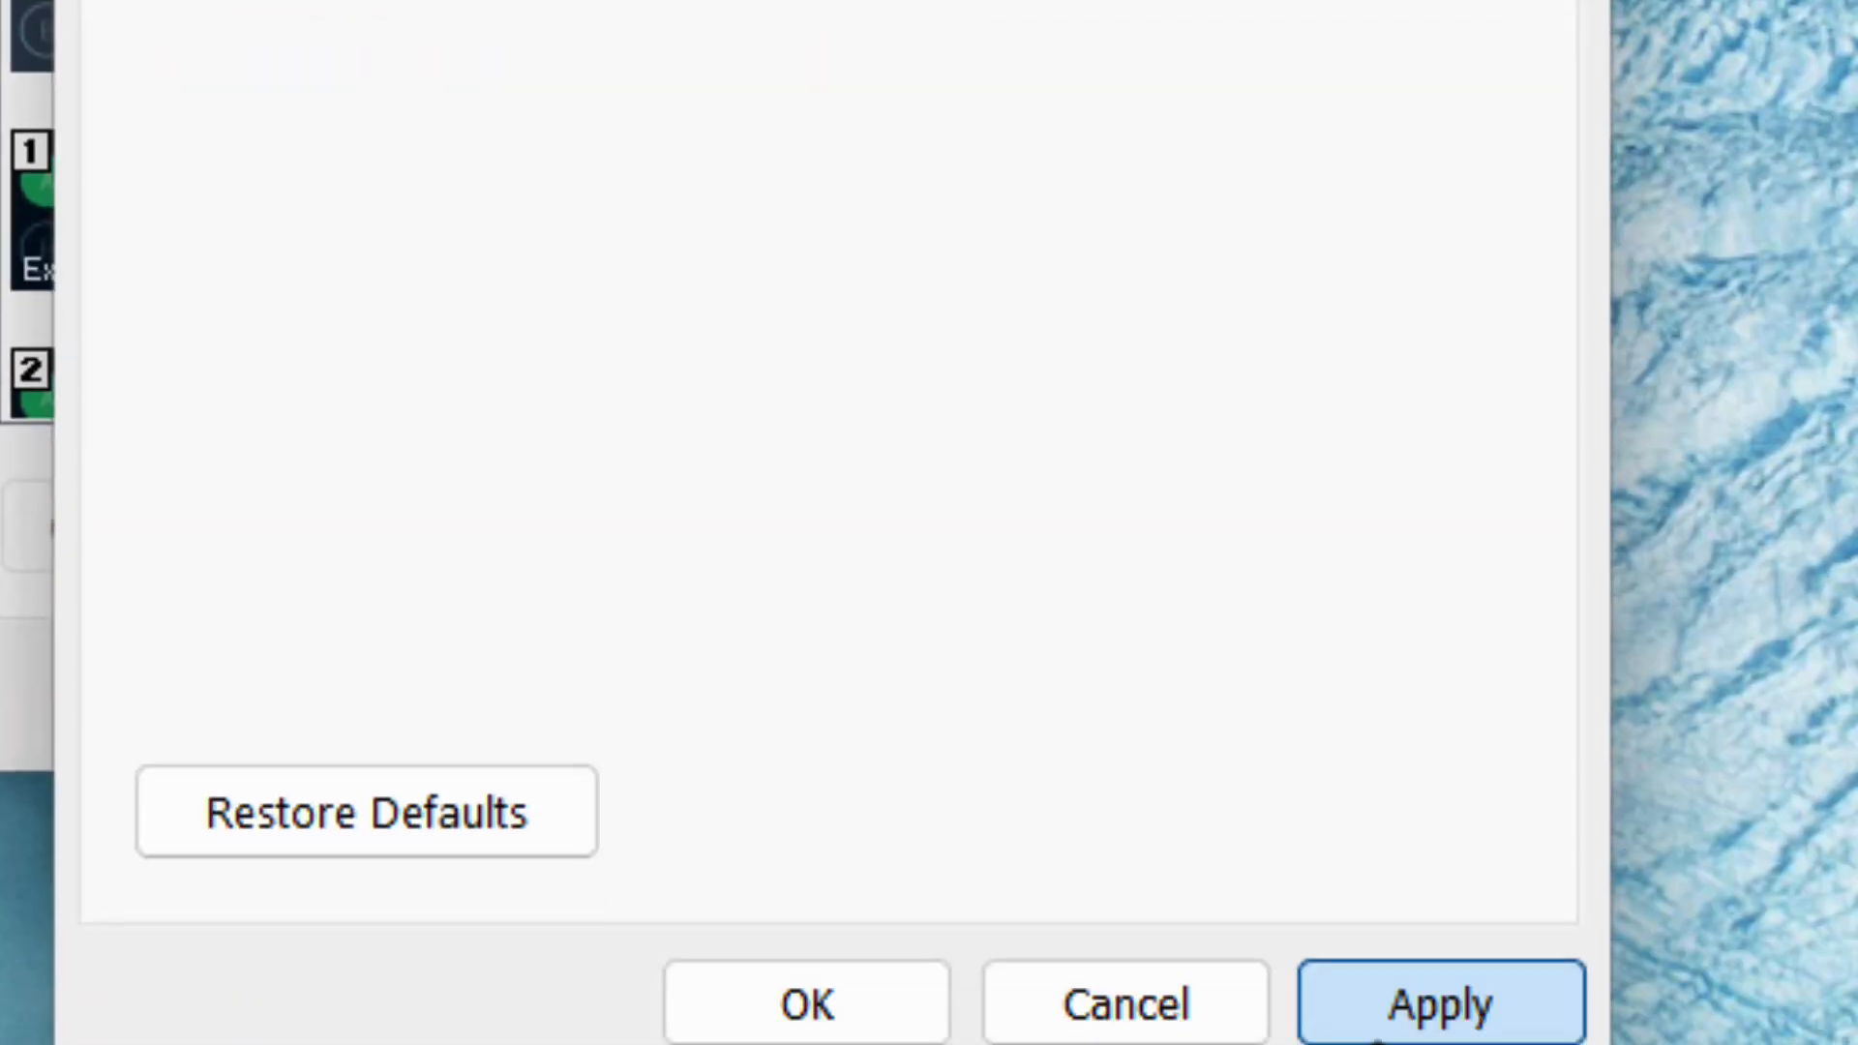
click(1382, 1033)
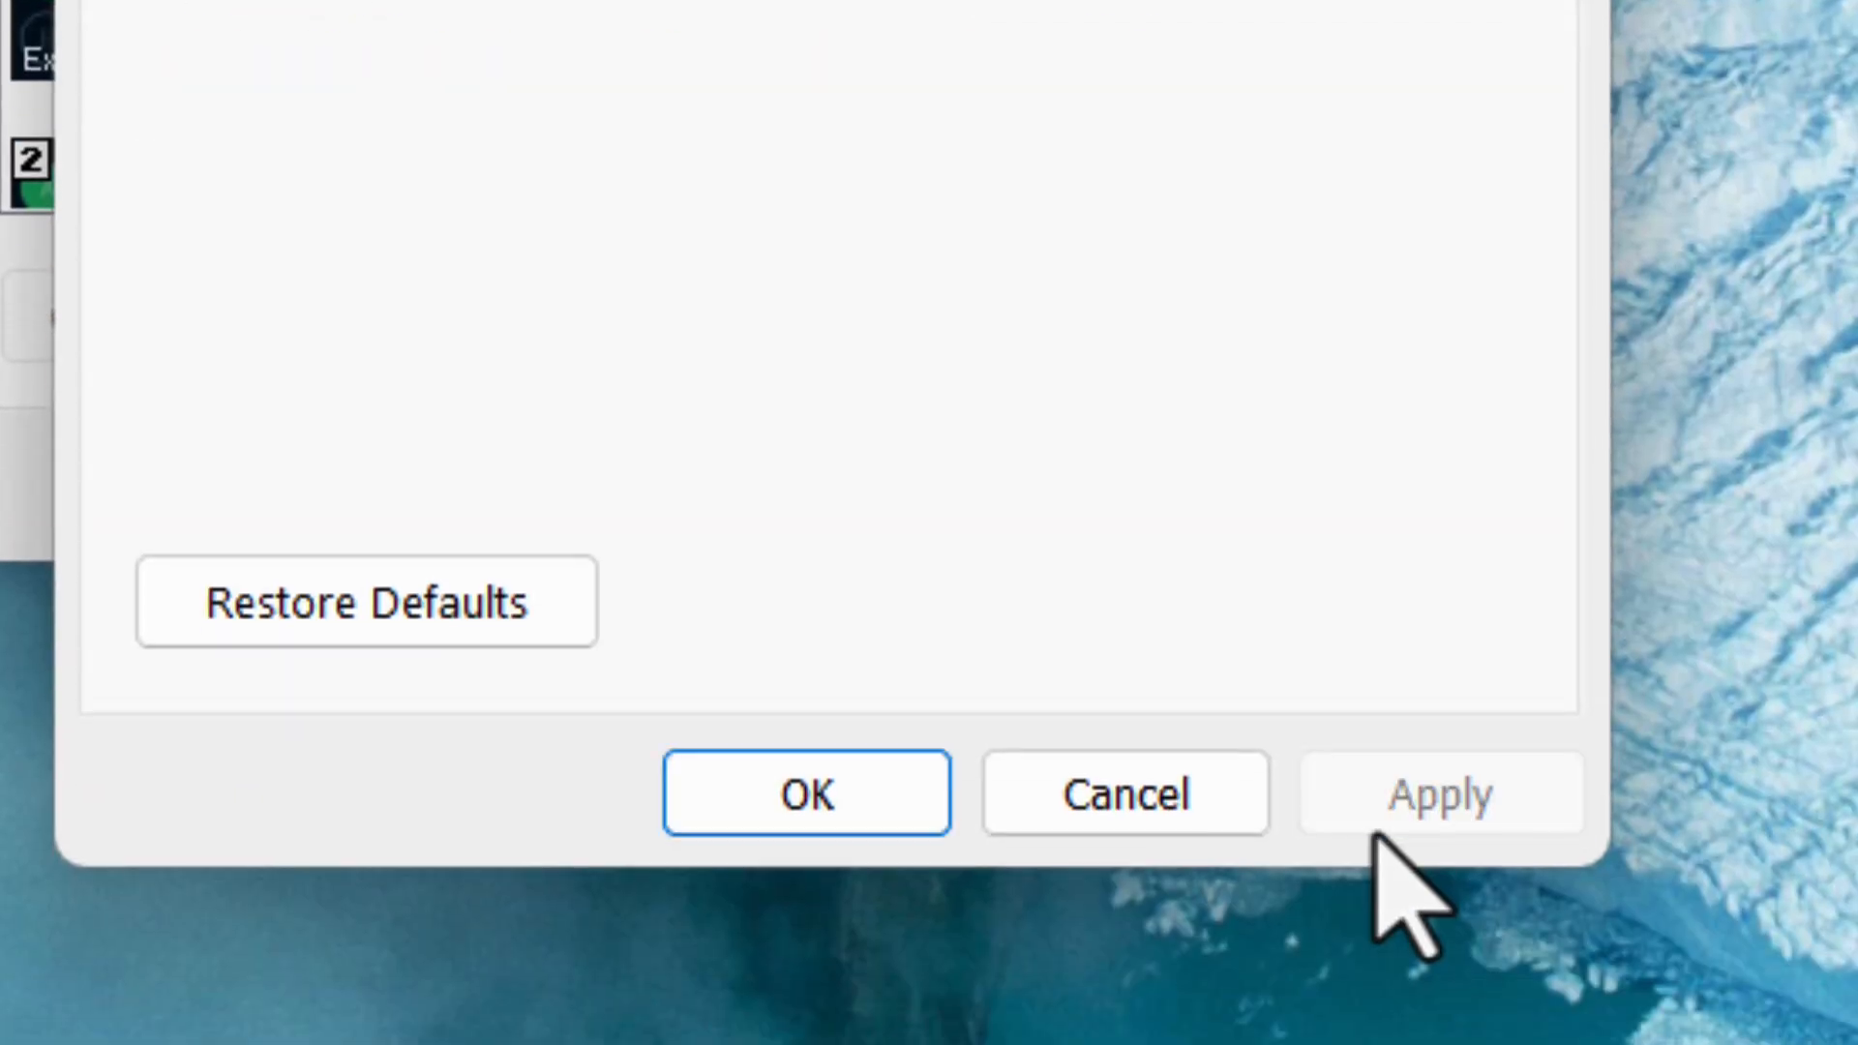
click(807, 795)
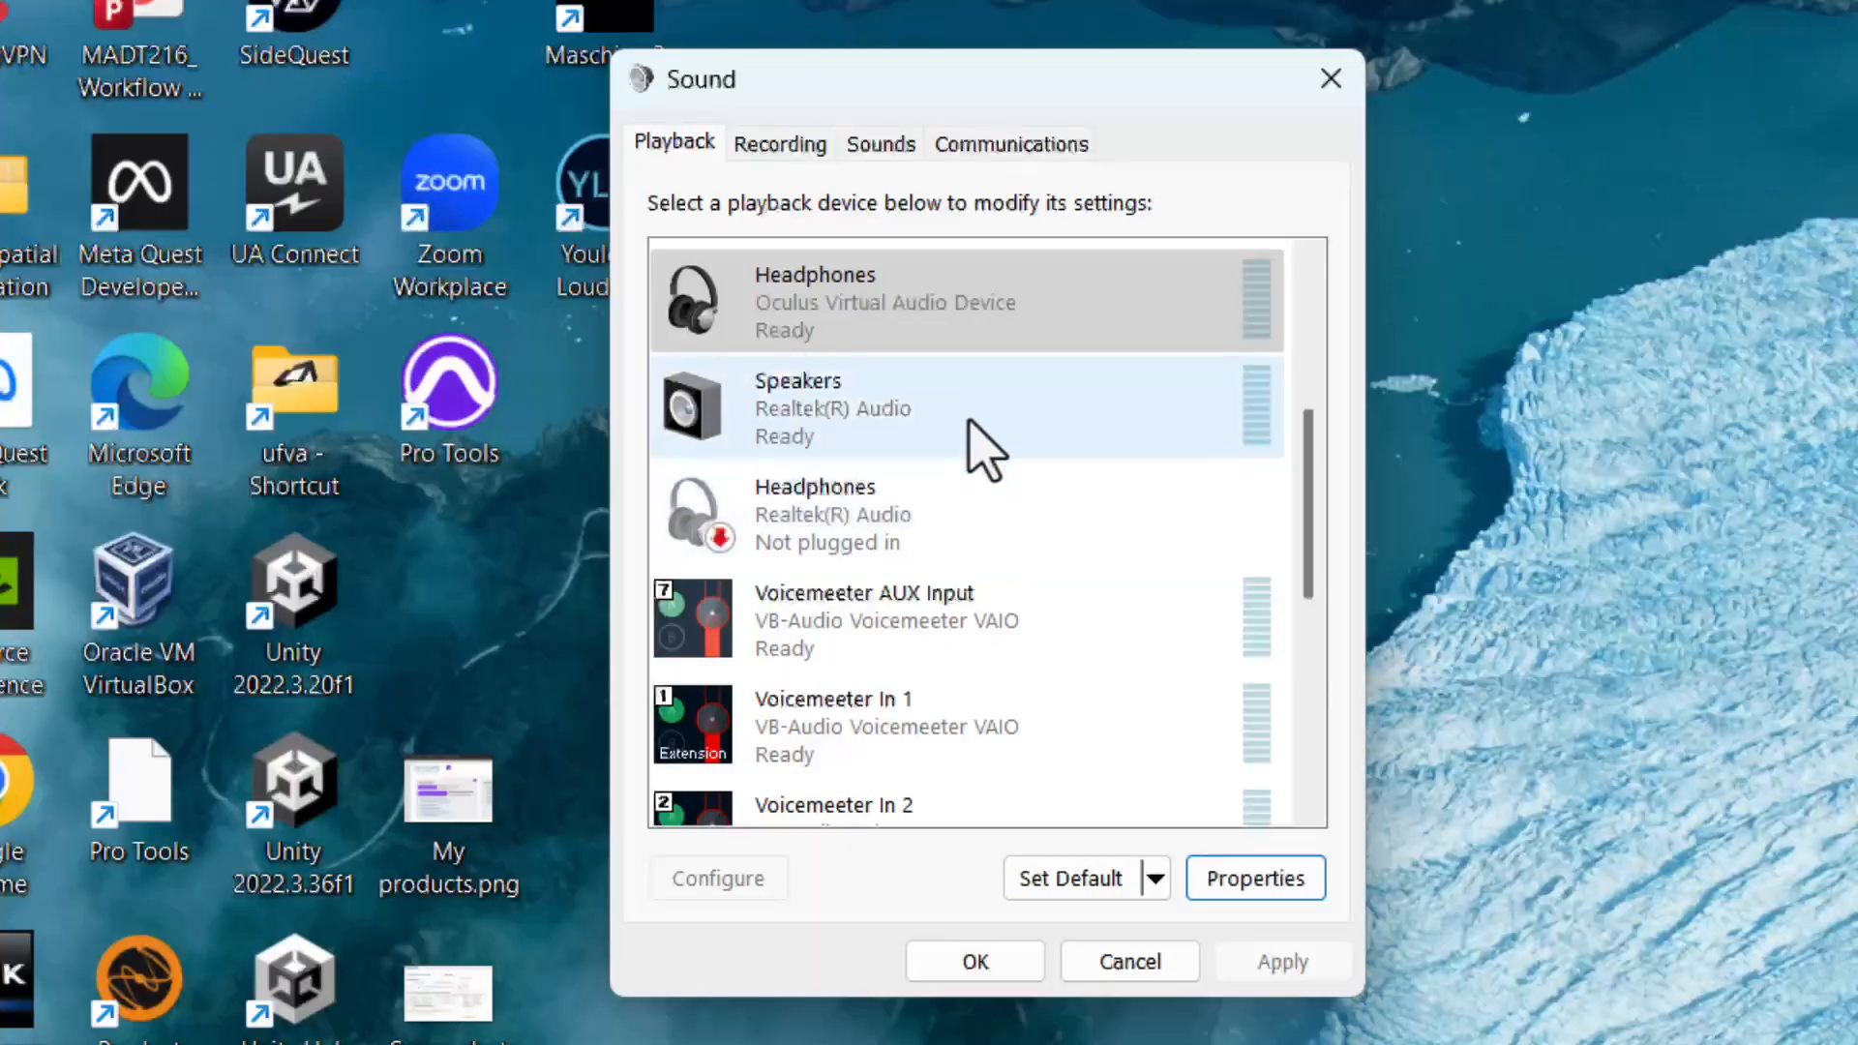
Review the advanced properties of the Realtek Speakers playback device and the Microphone Array recording device.
click(984, 448)
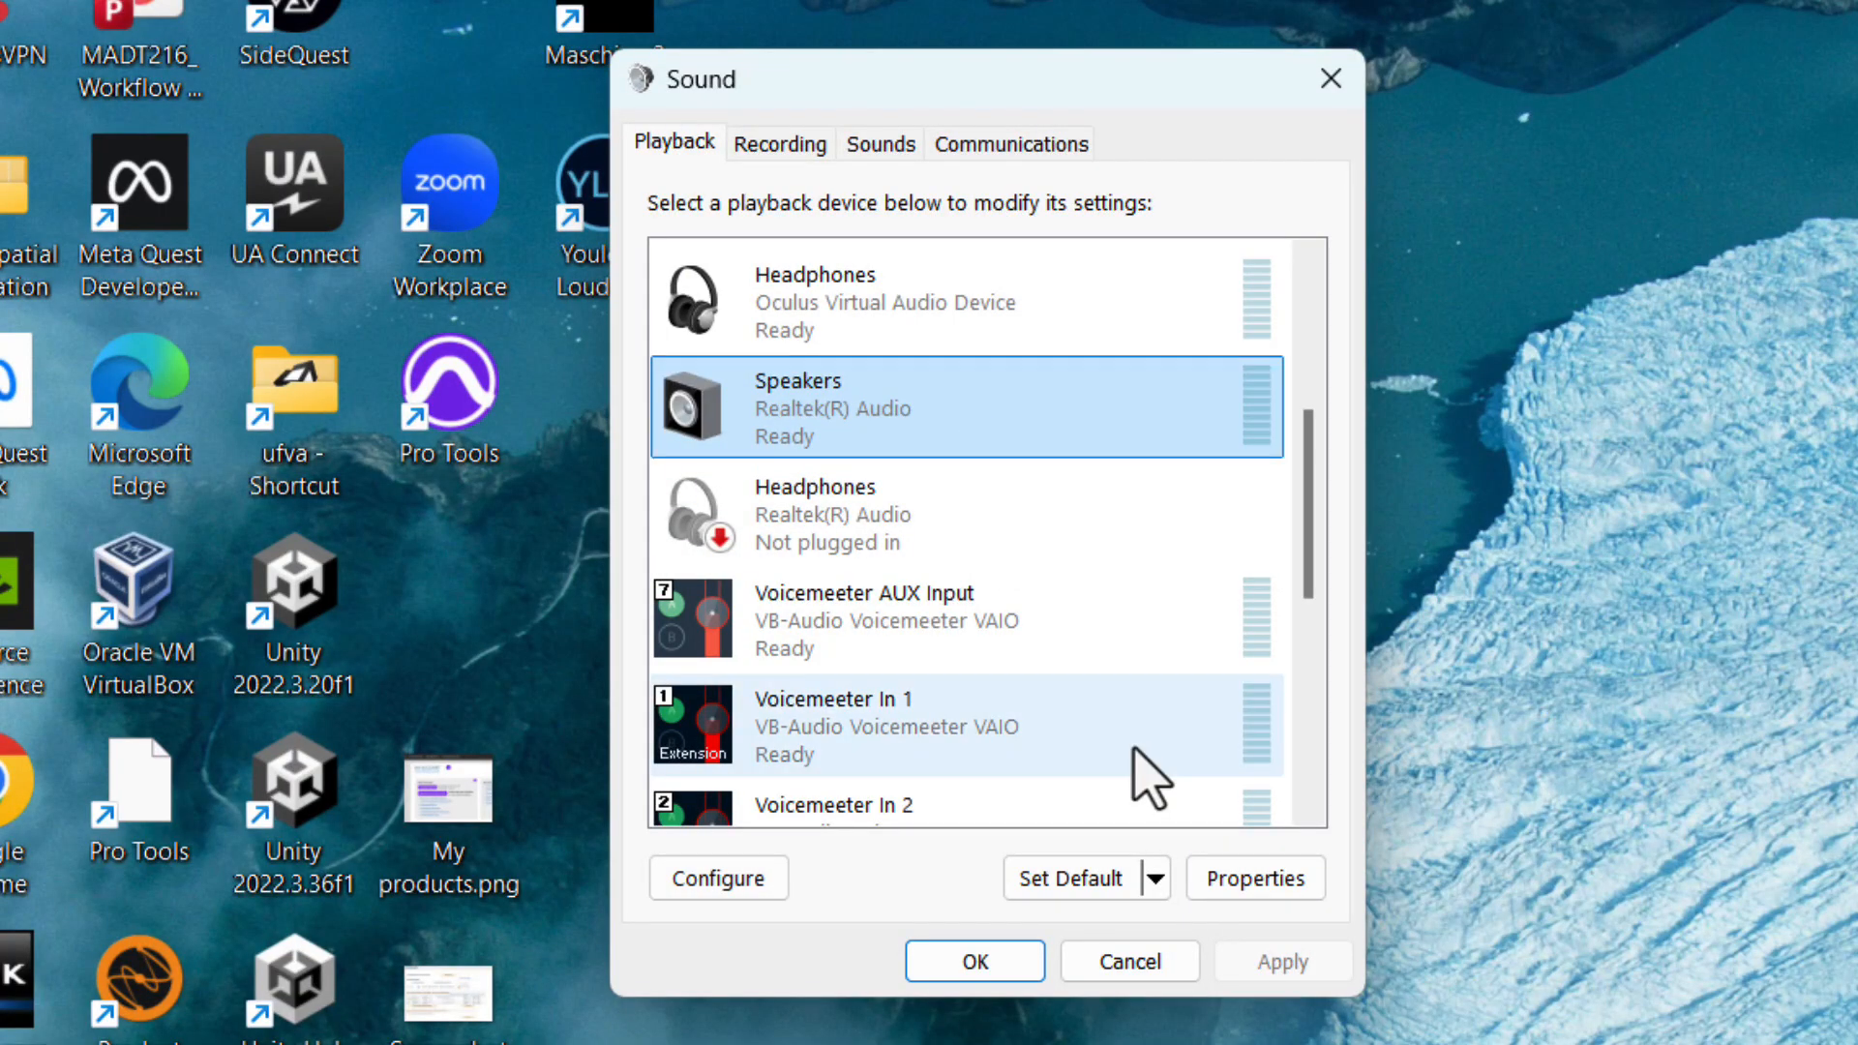
click(1221, 882)
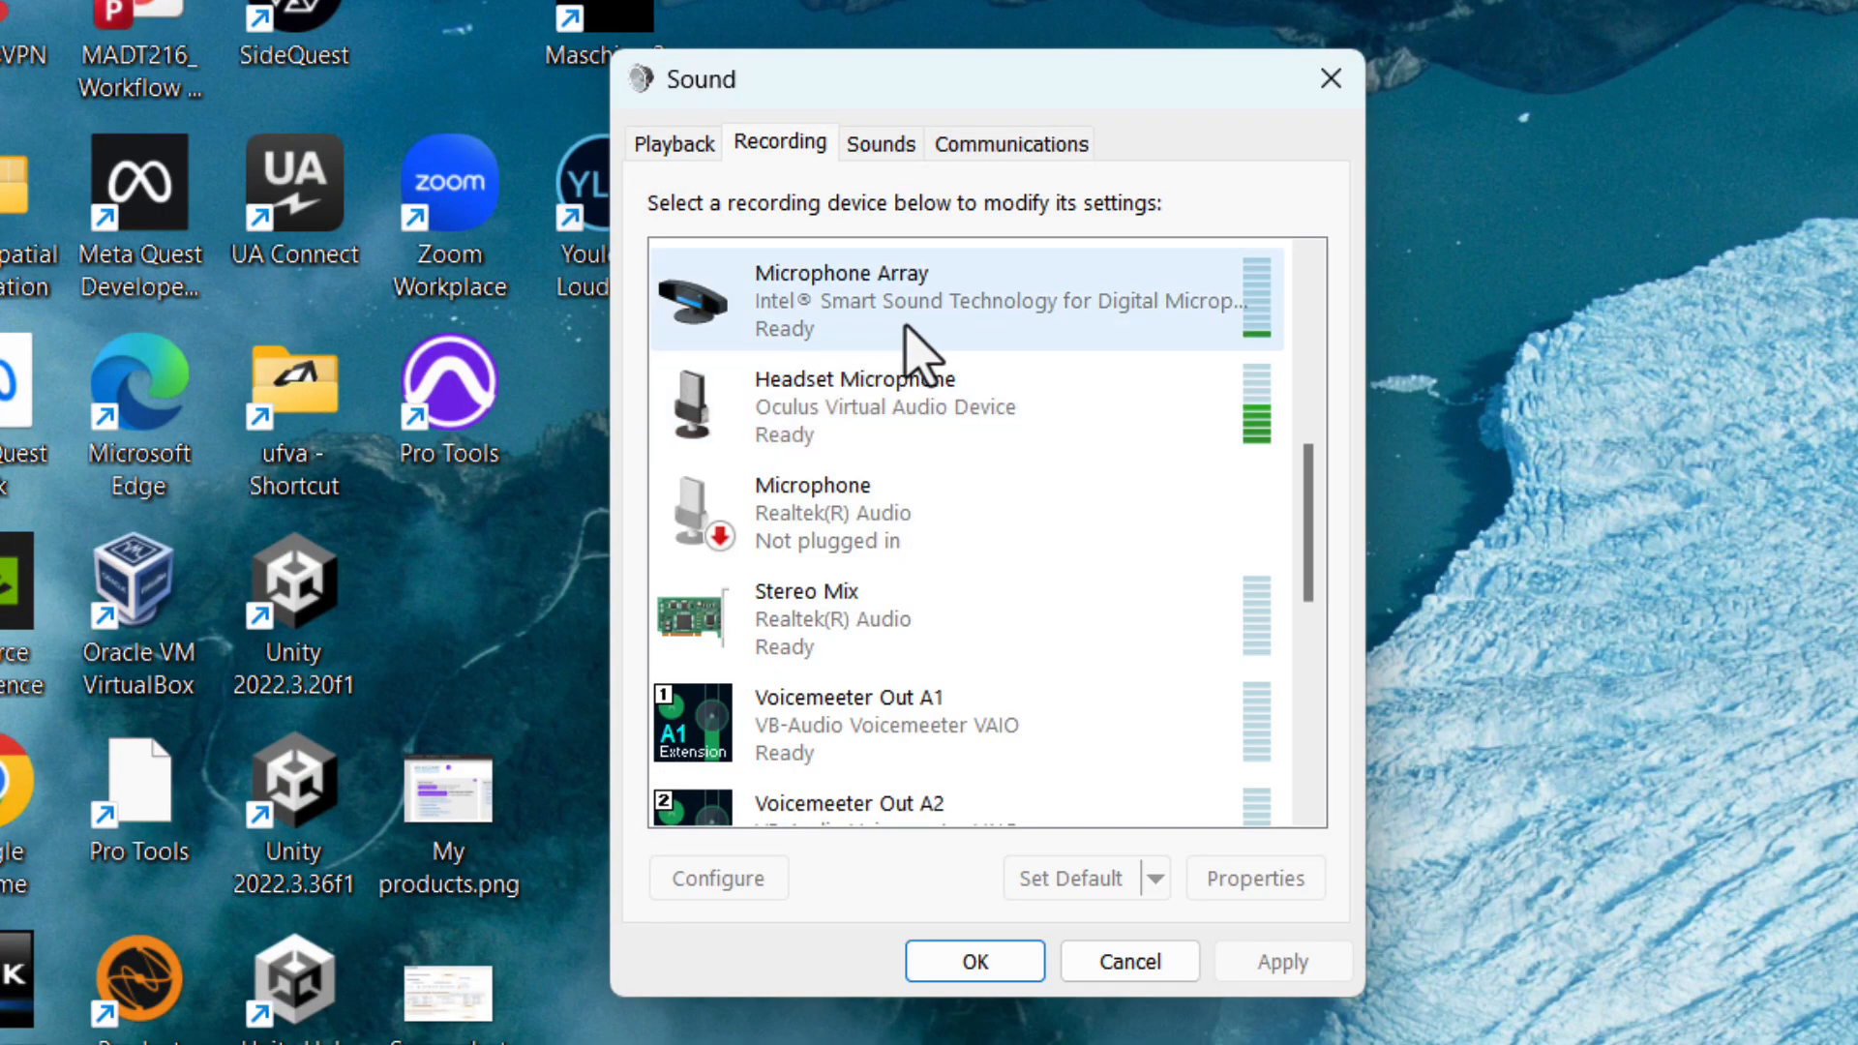
click(910, 334)
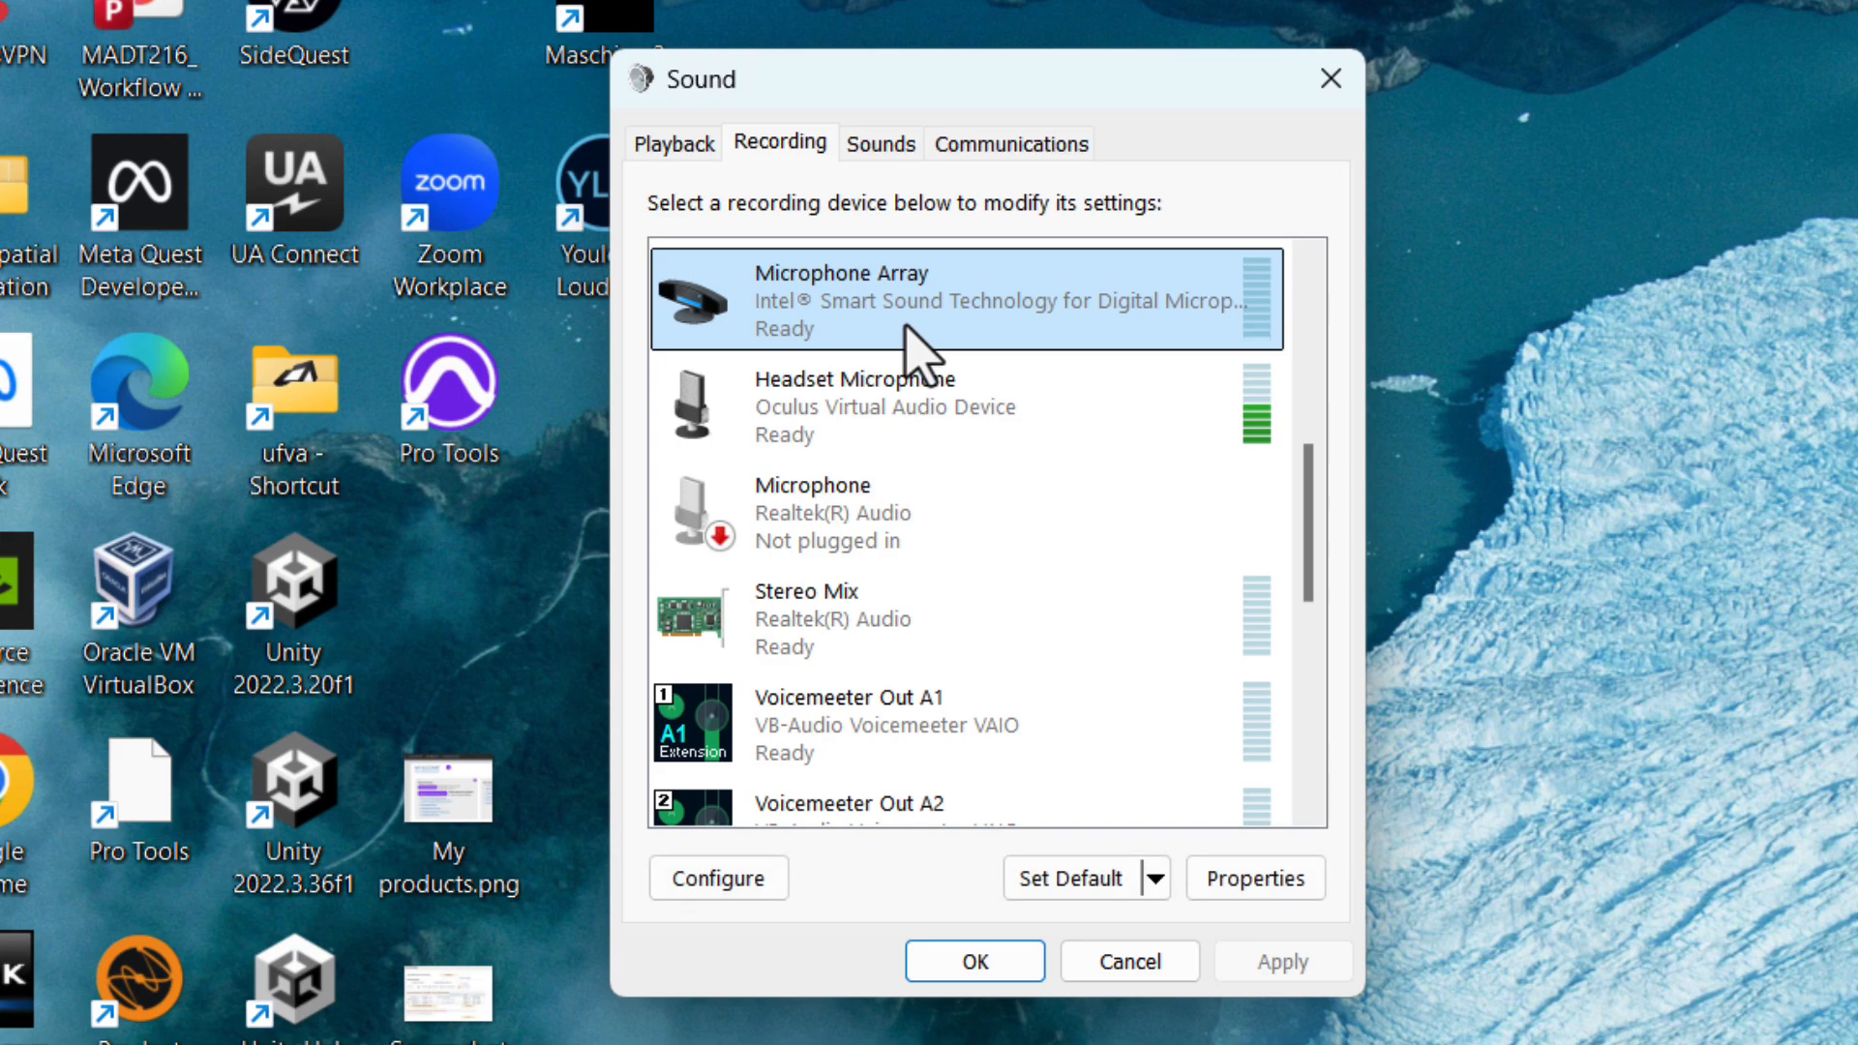
click(1250, 880)
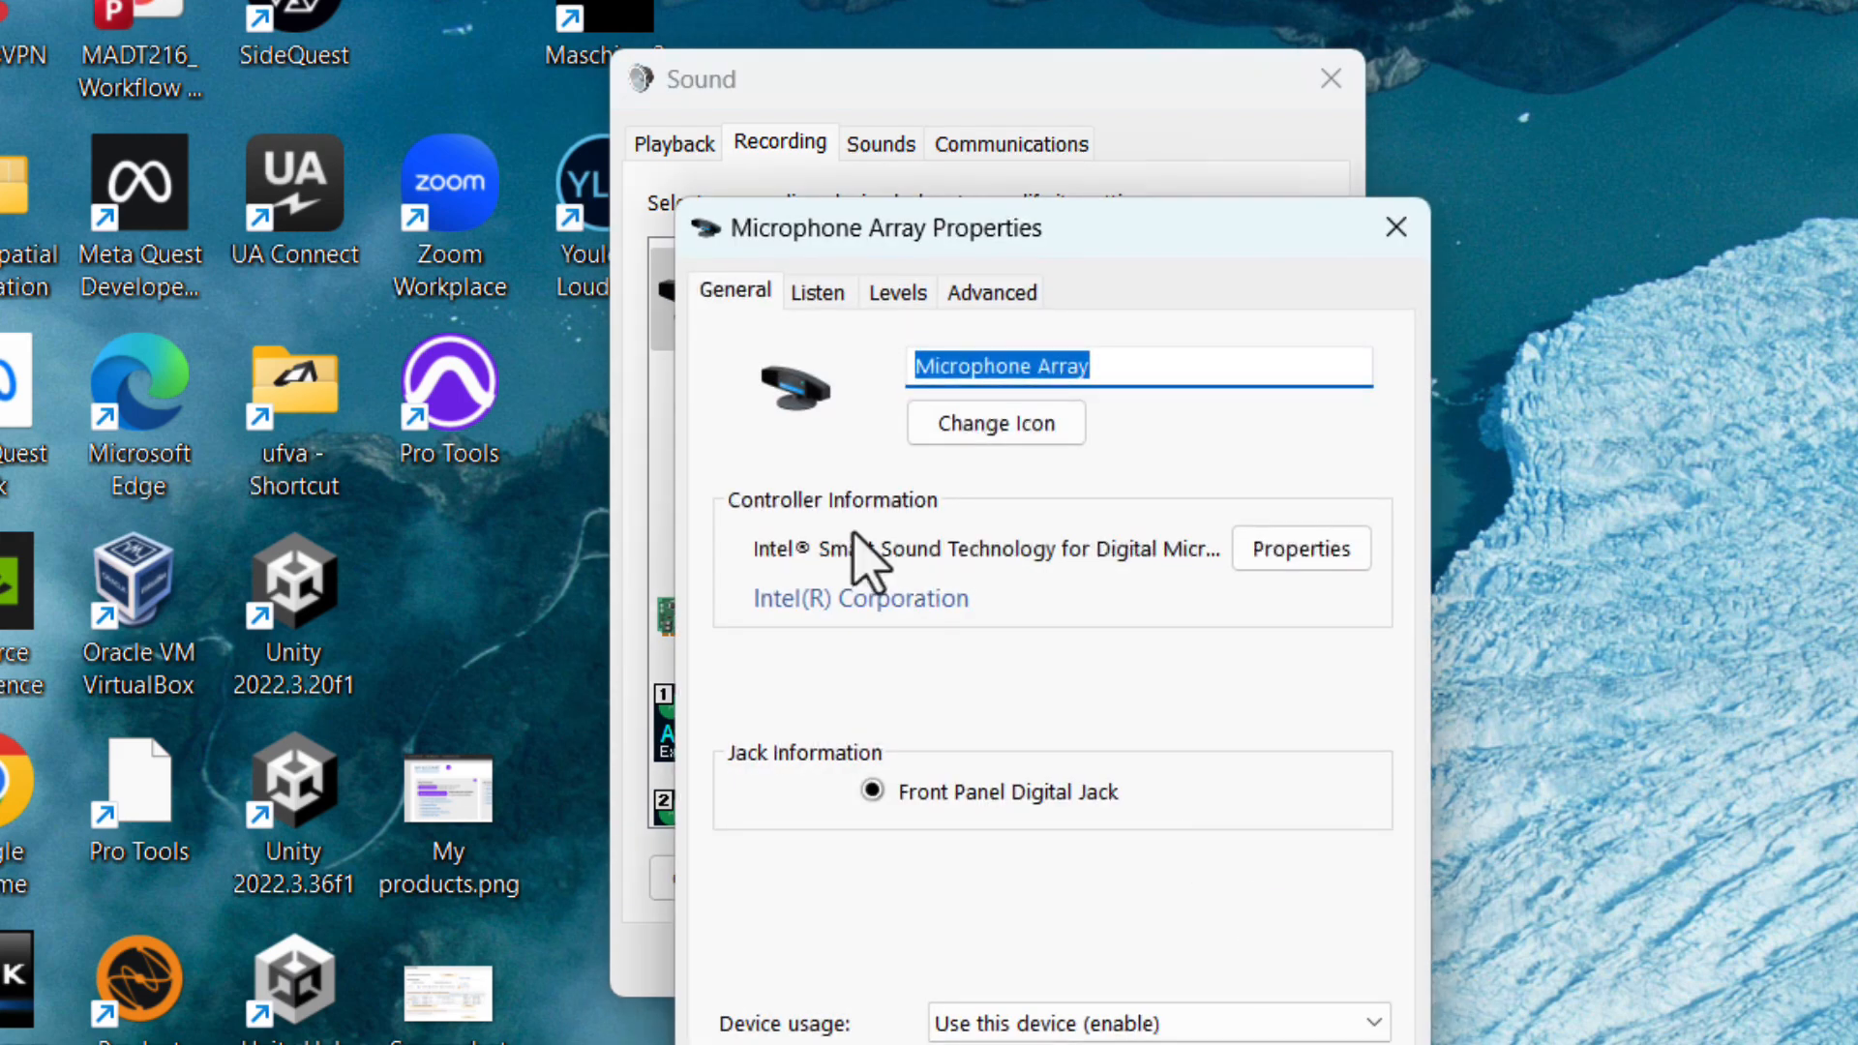
click(979, 324)
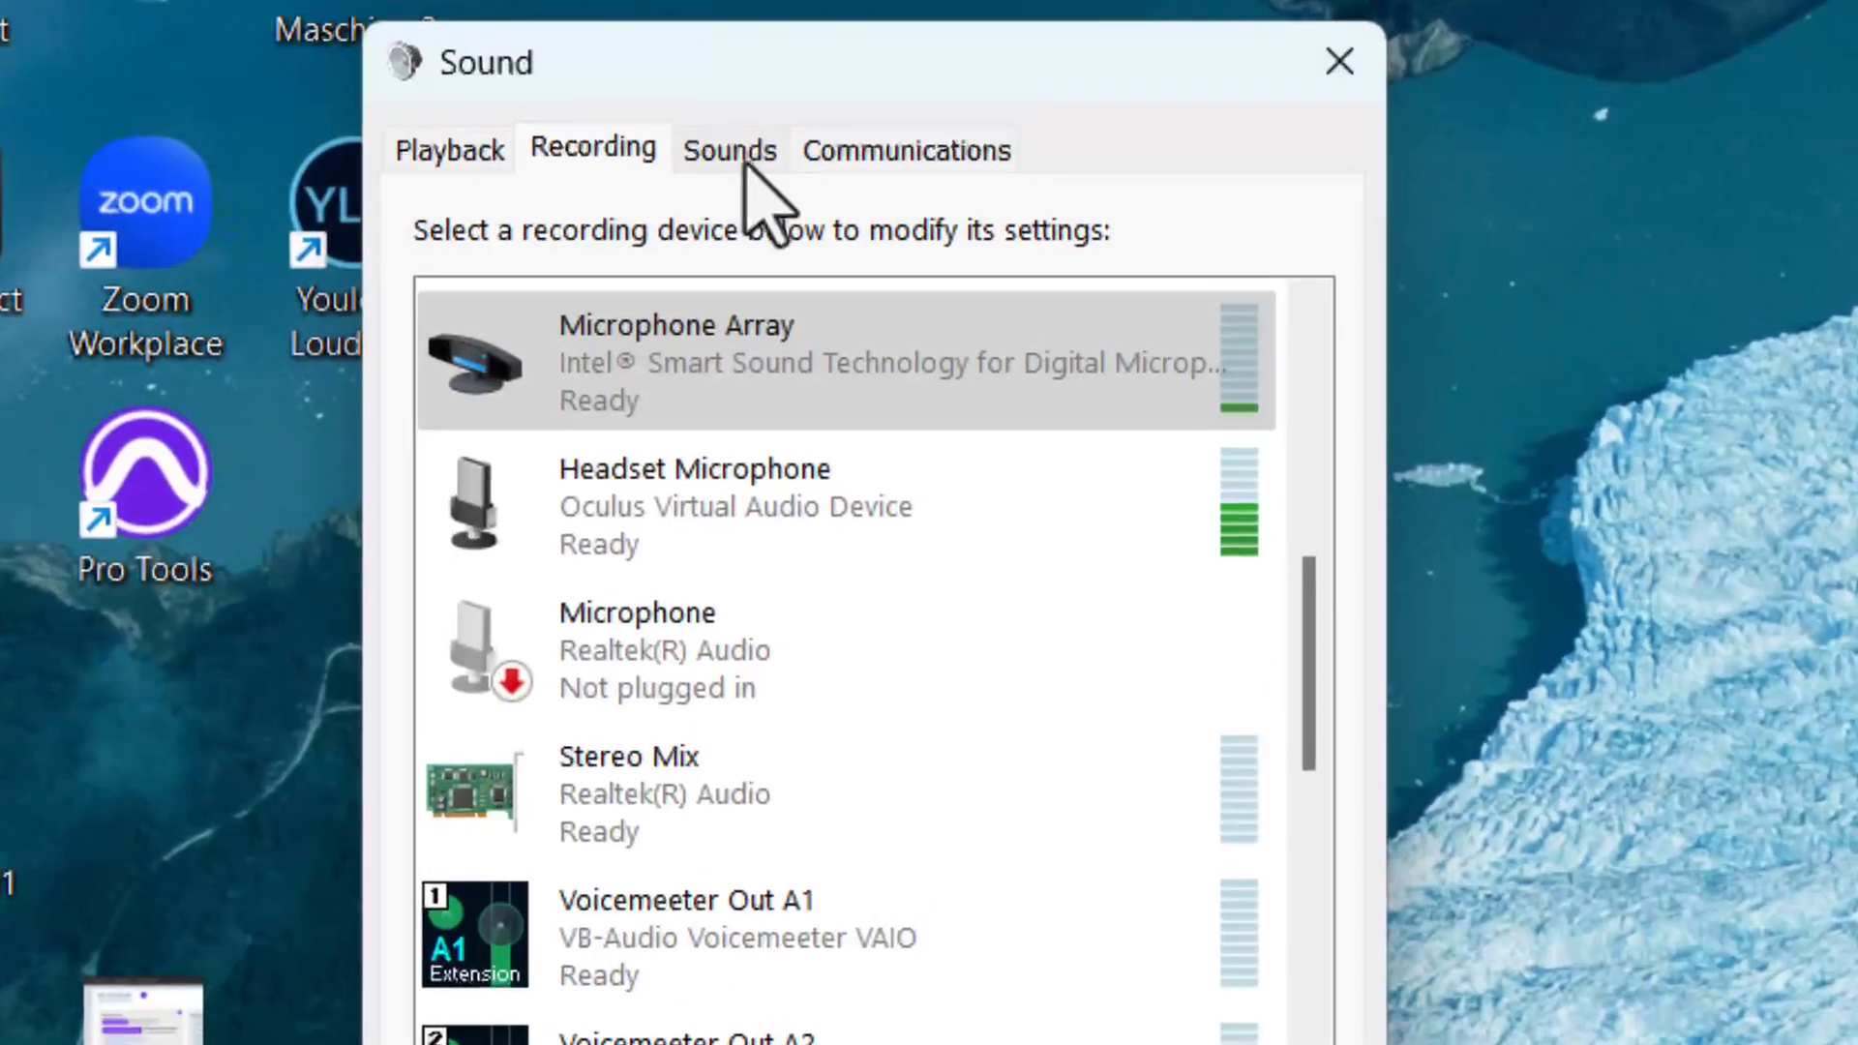
Set the Windows sound scheme to No Sounds.
click(890, 154)
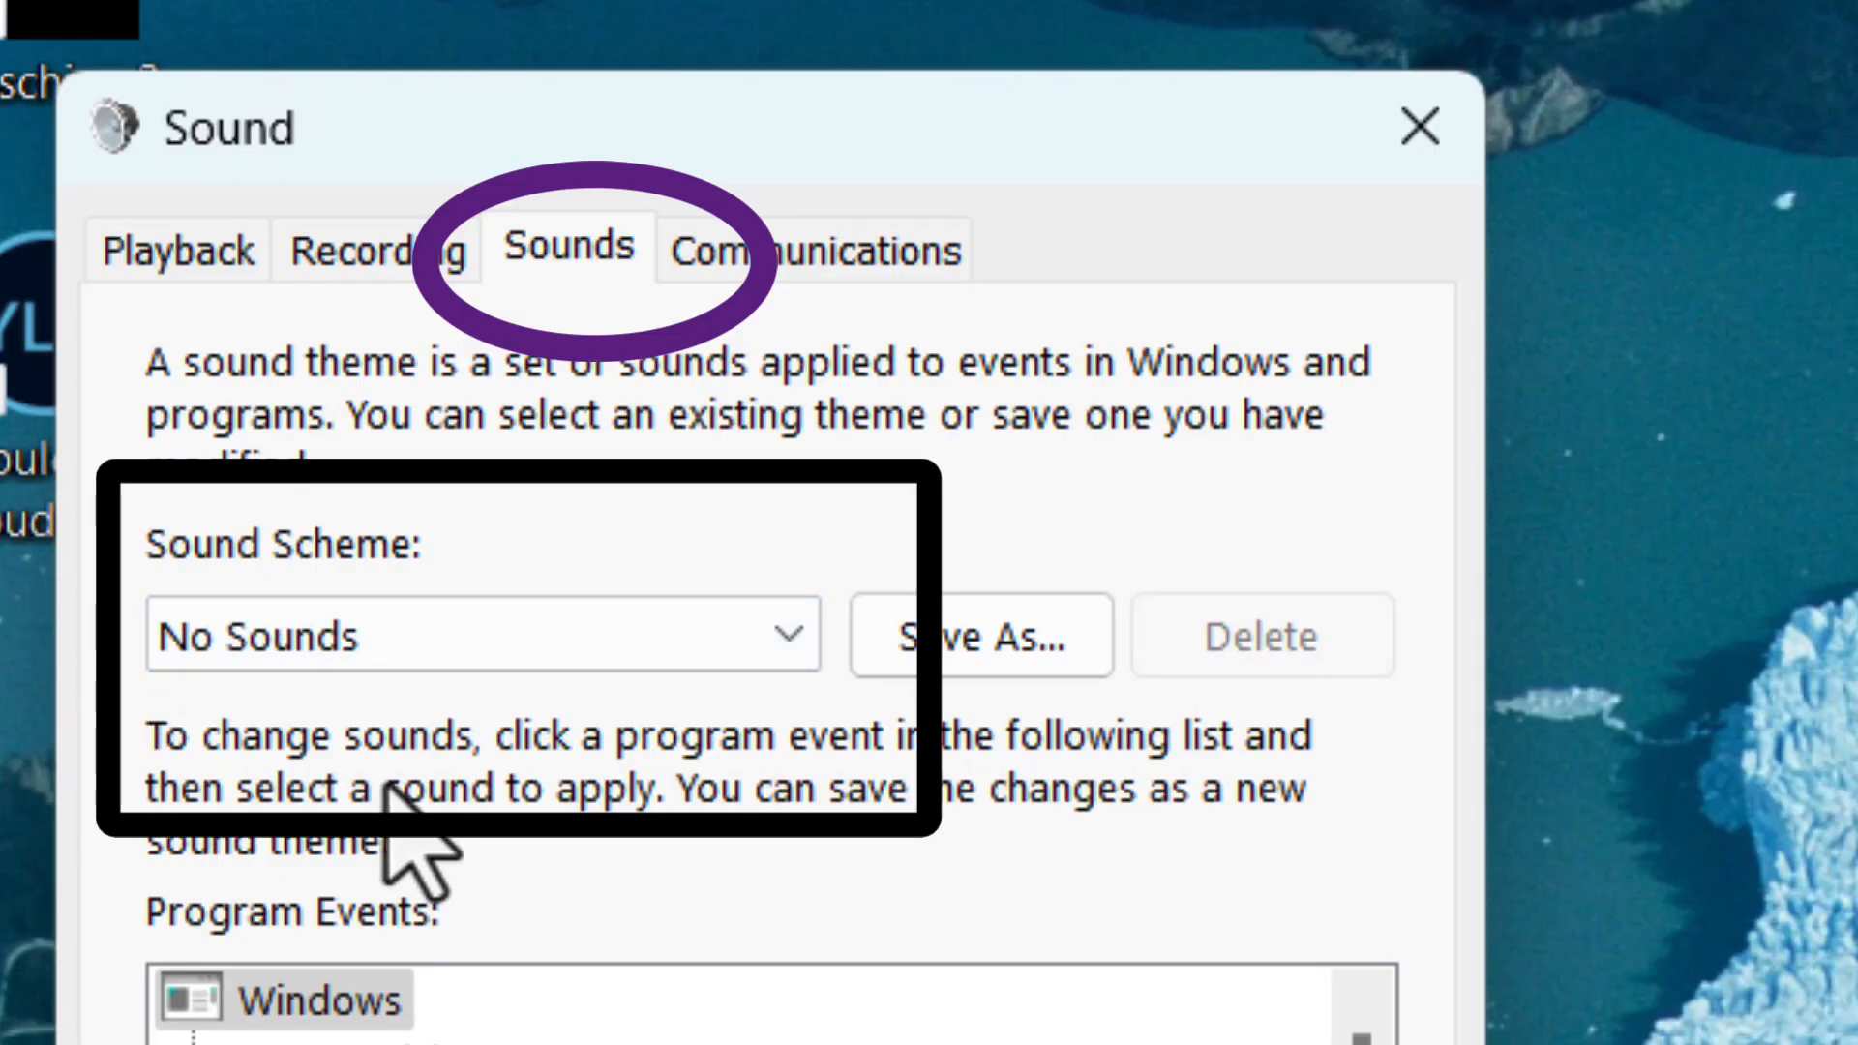
click(380, 634)
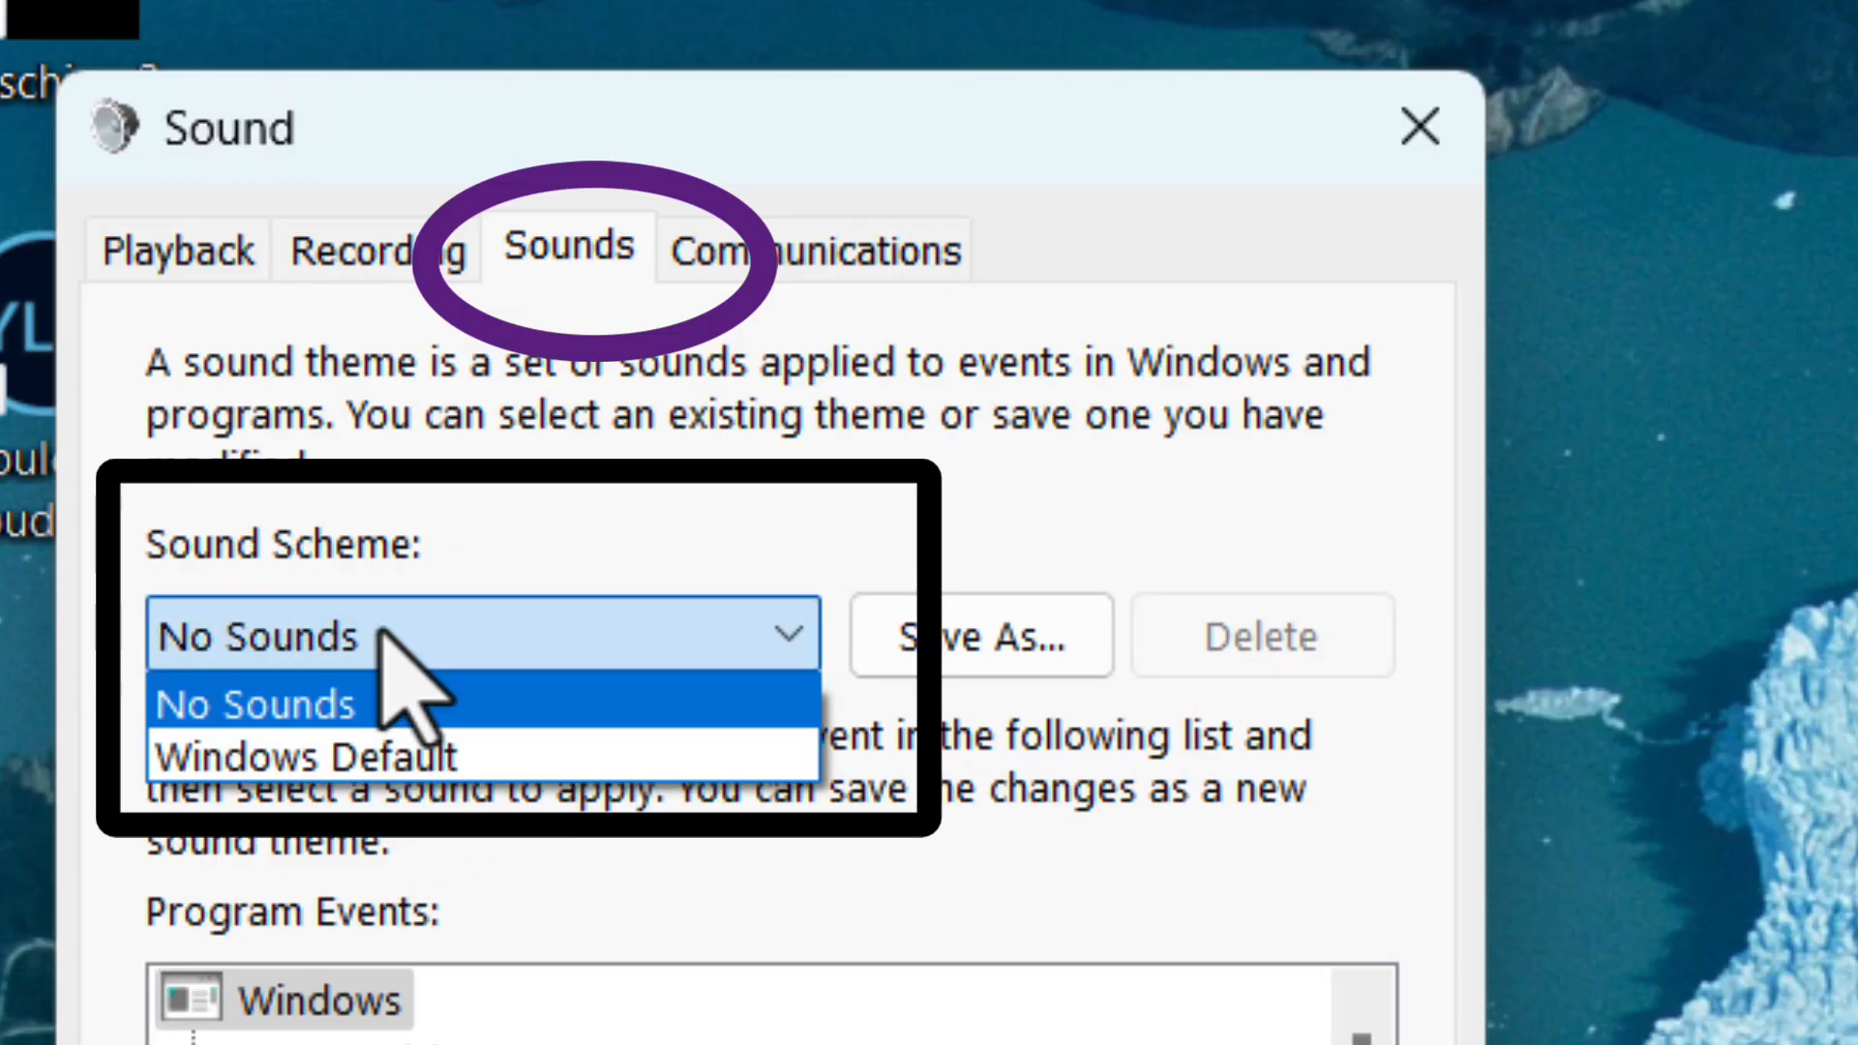
click(359, 711)
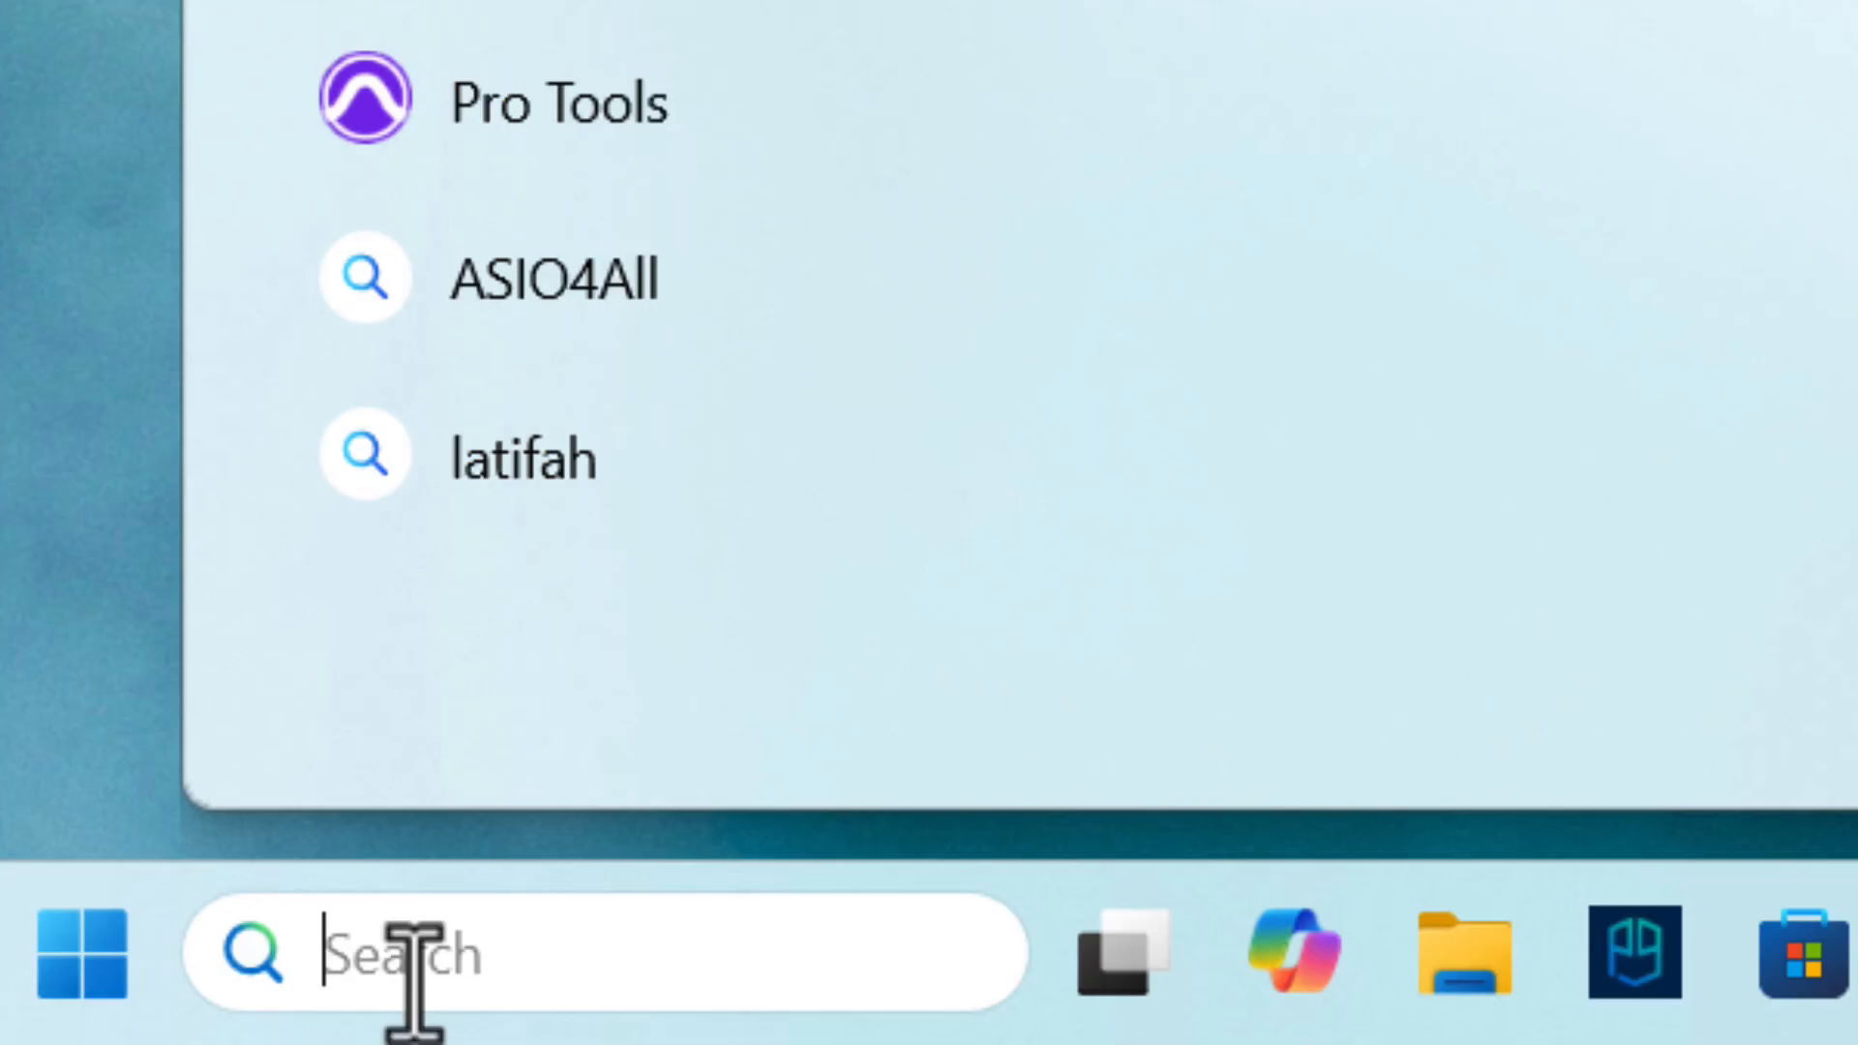
Search Windows for "voice meeter banana" and launch the Voicemeeter Banana app.
text(voi)
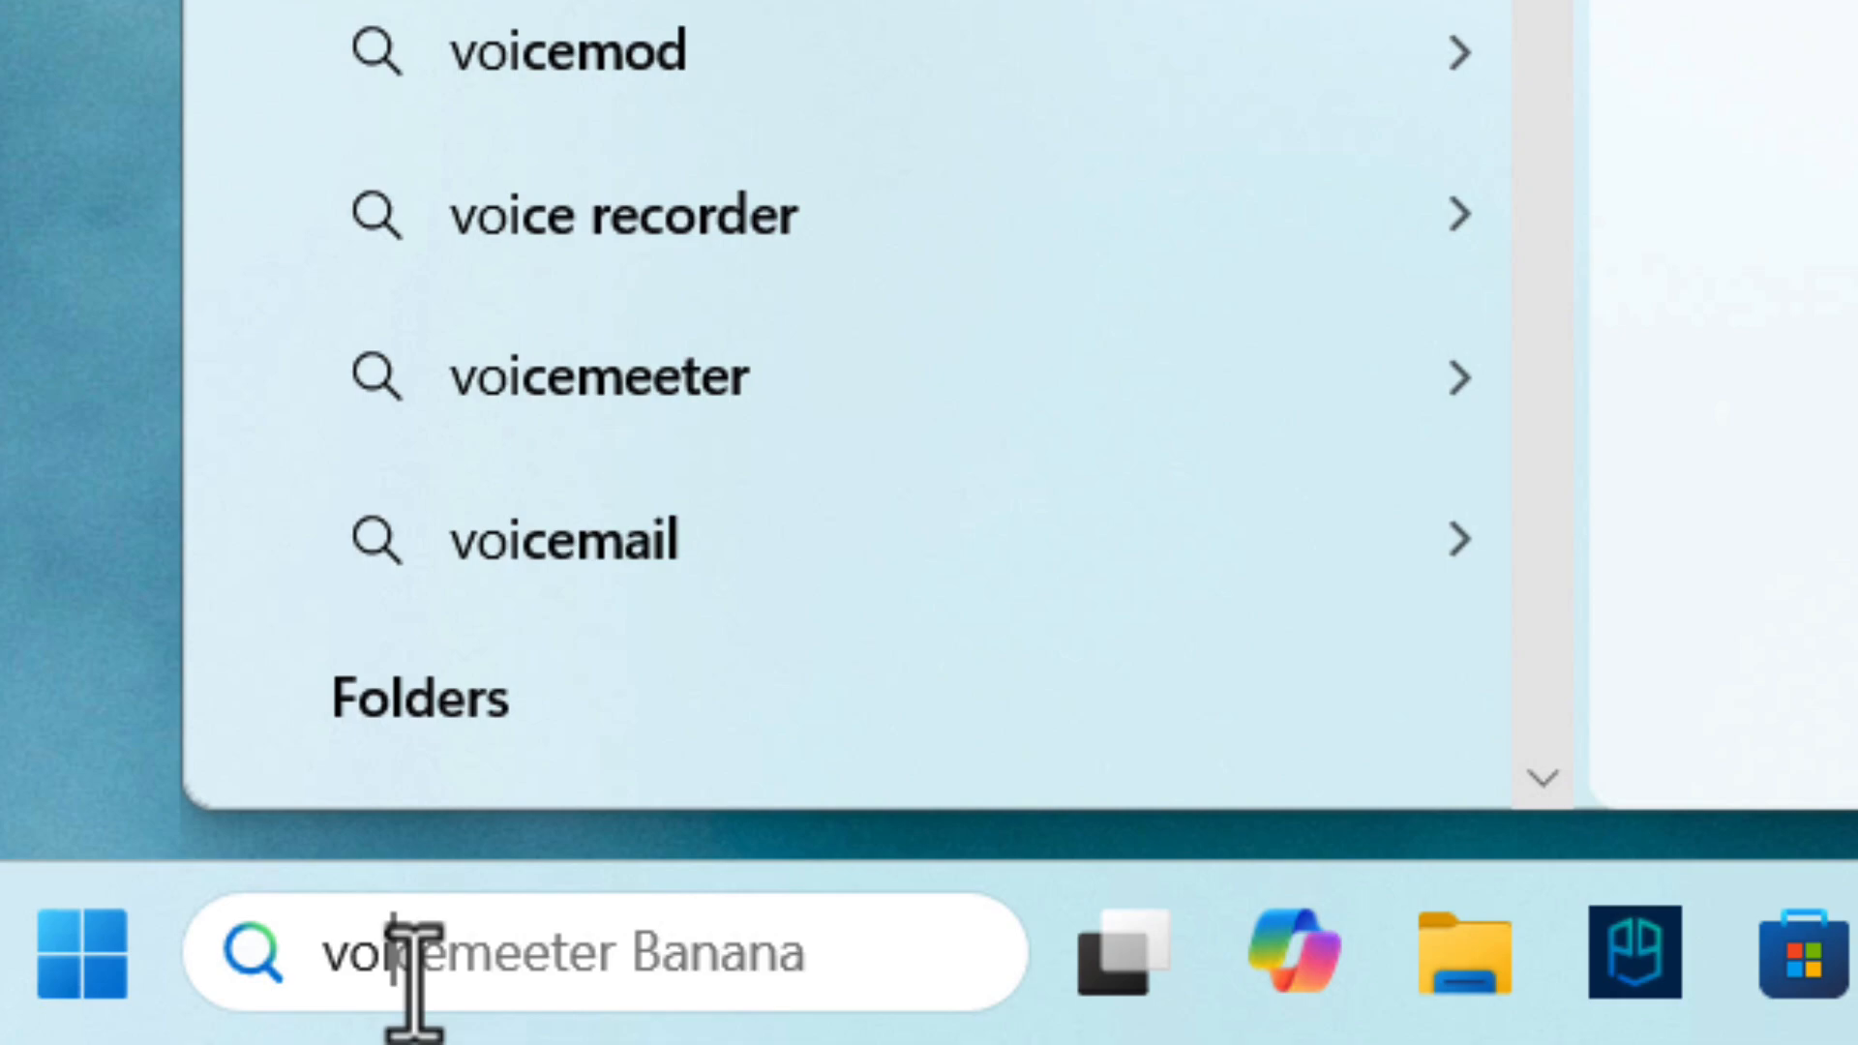
text(ce meeter)
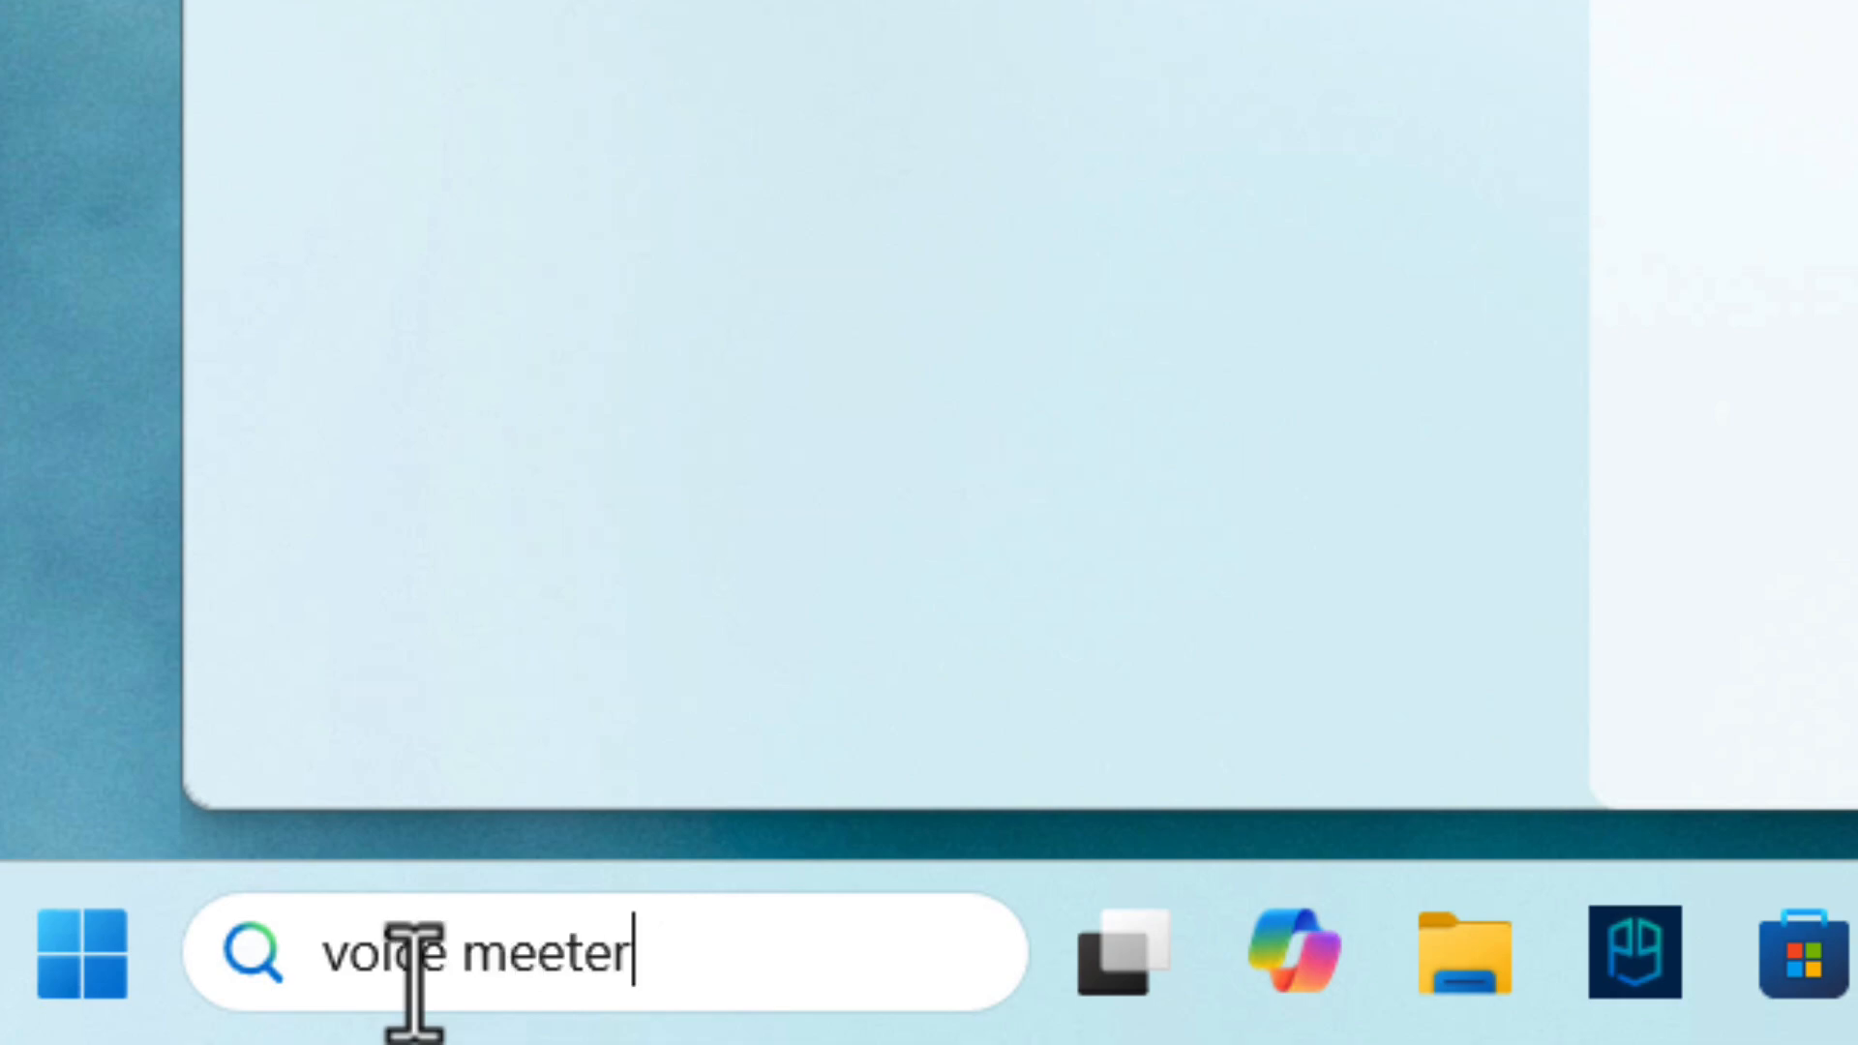
text( banana)
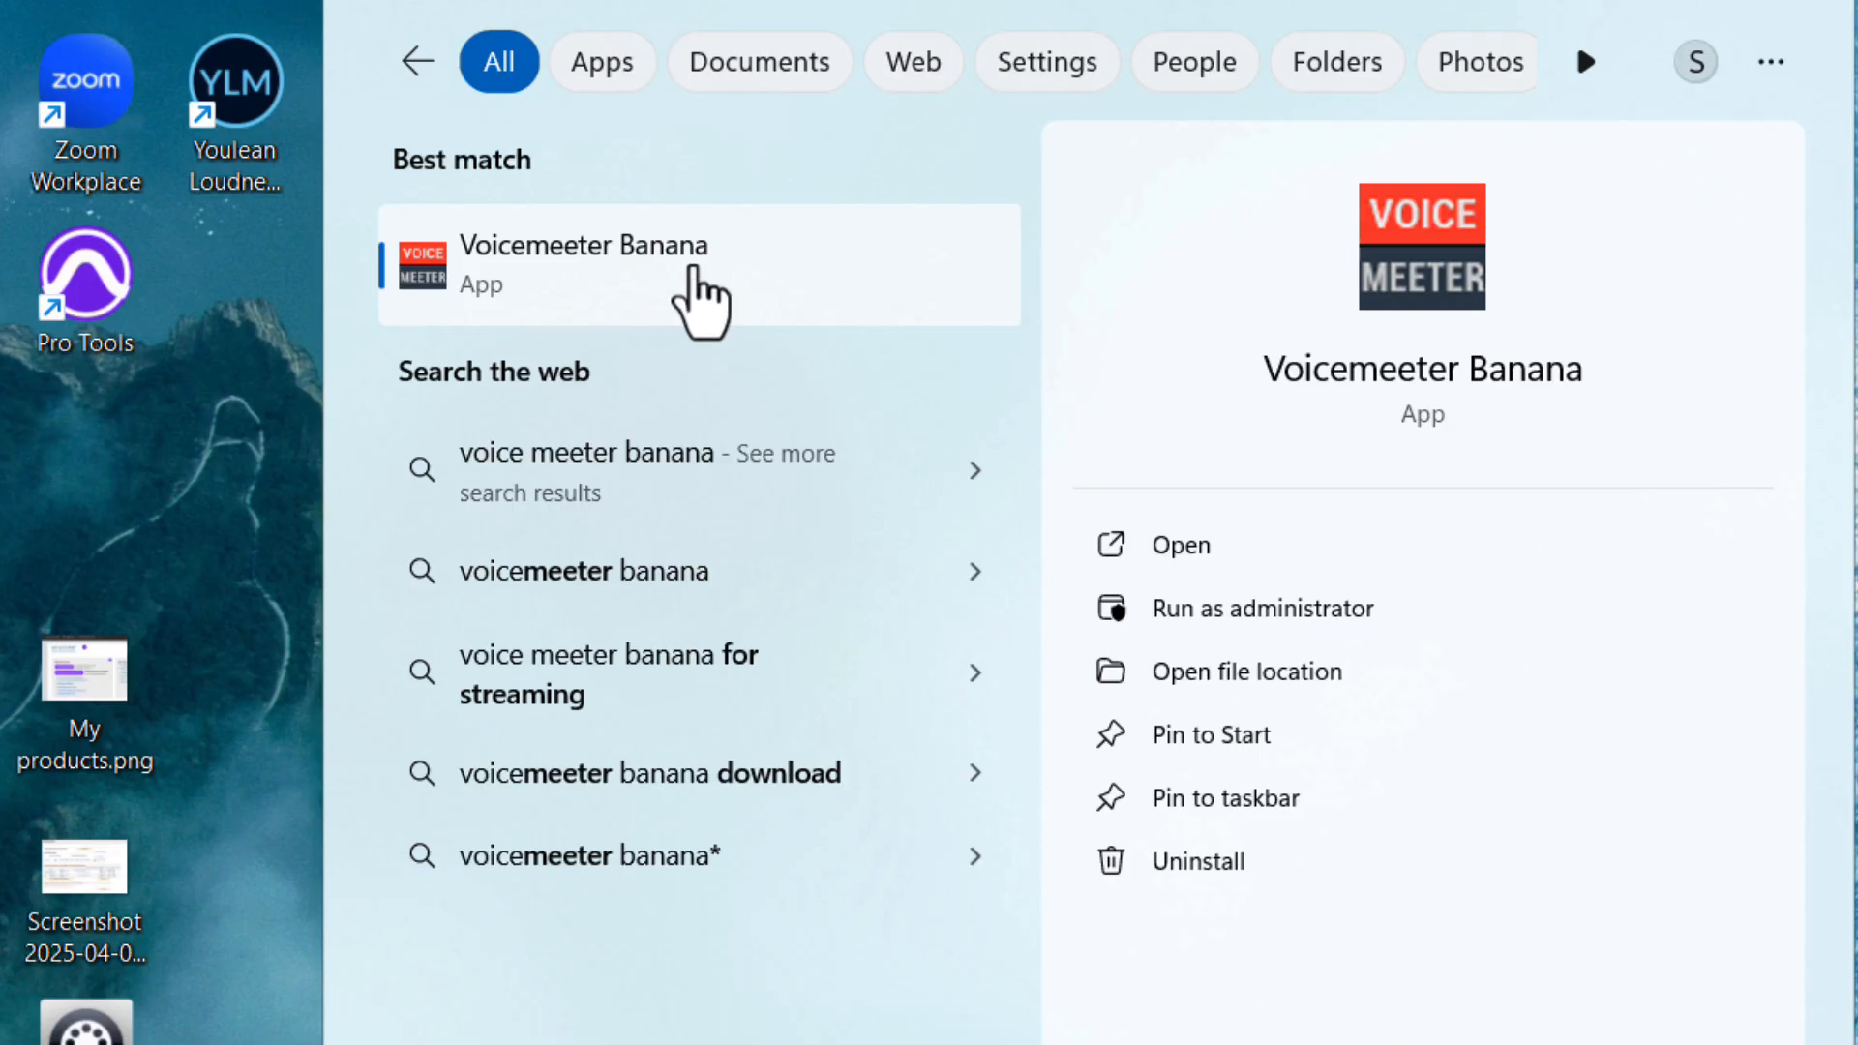
click(710, 280)
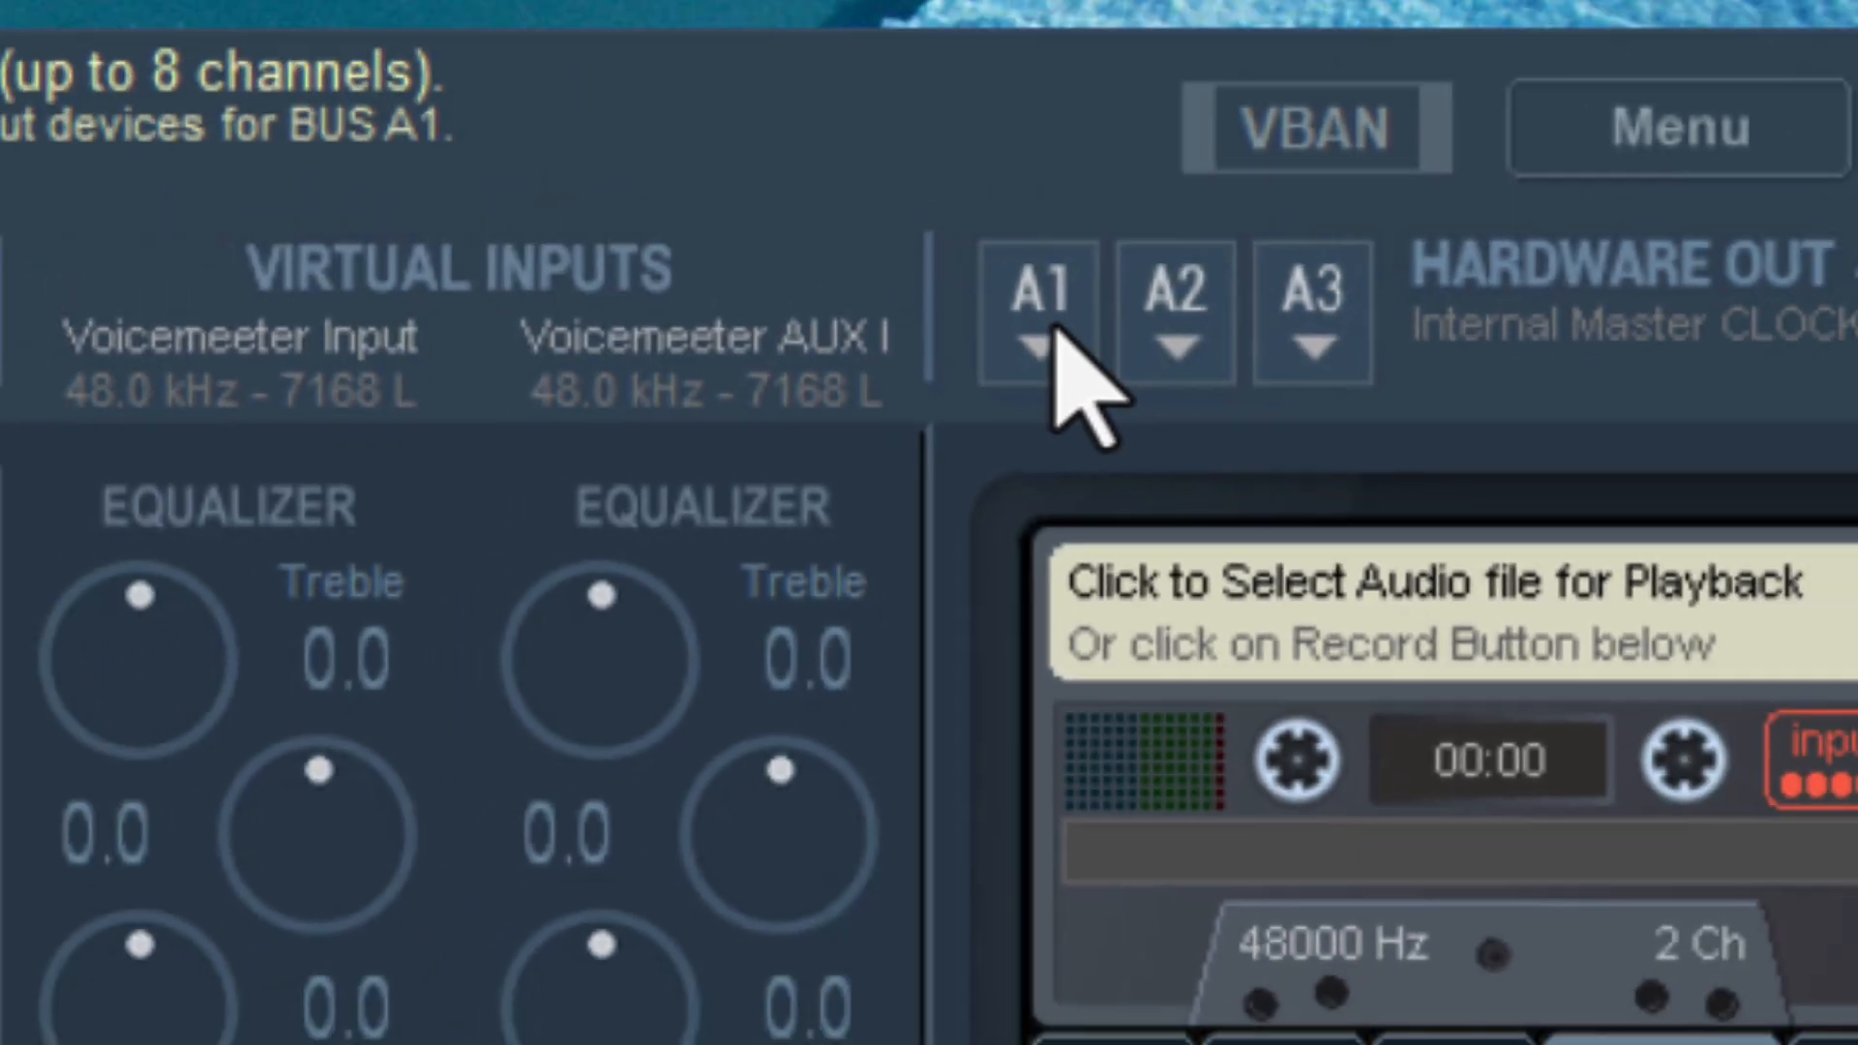
Set hardware output A1 to the MME device Speakers (Realtek(R) Audio).
click(1111, 259)
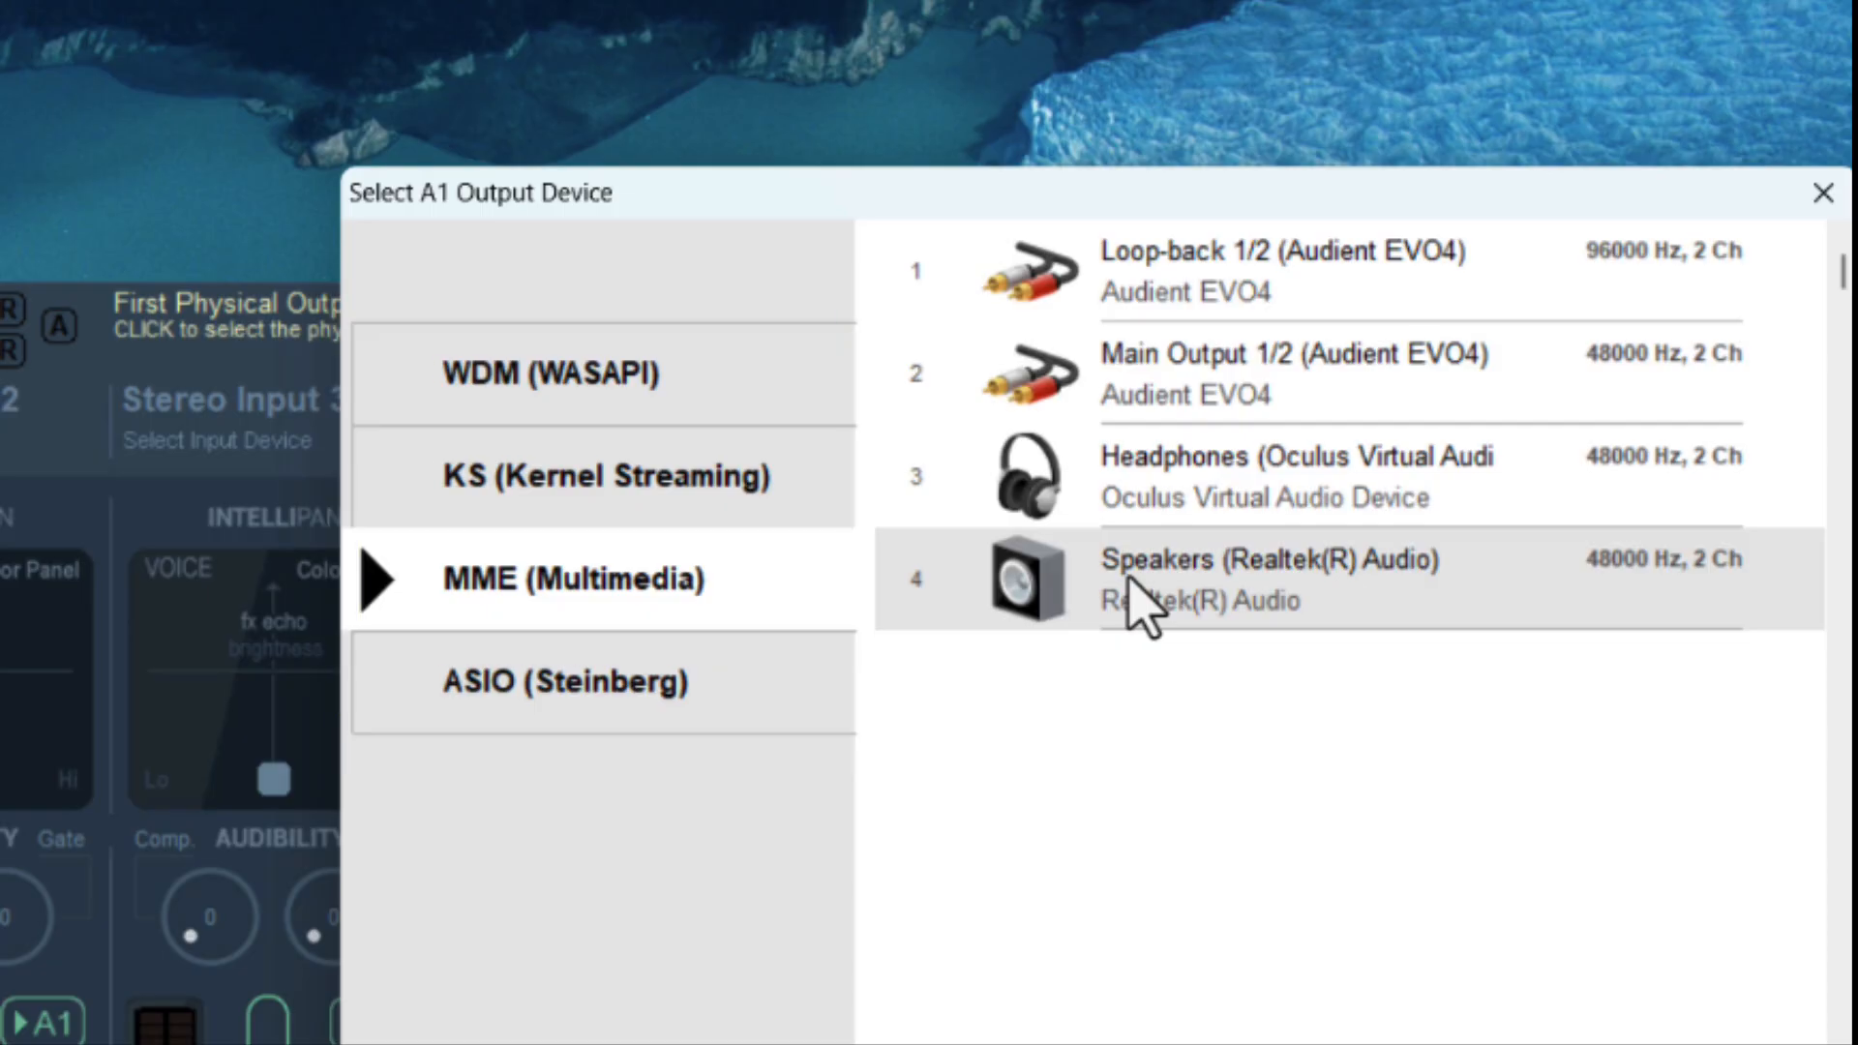
click(1125, 583)
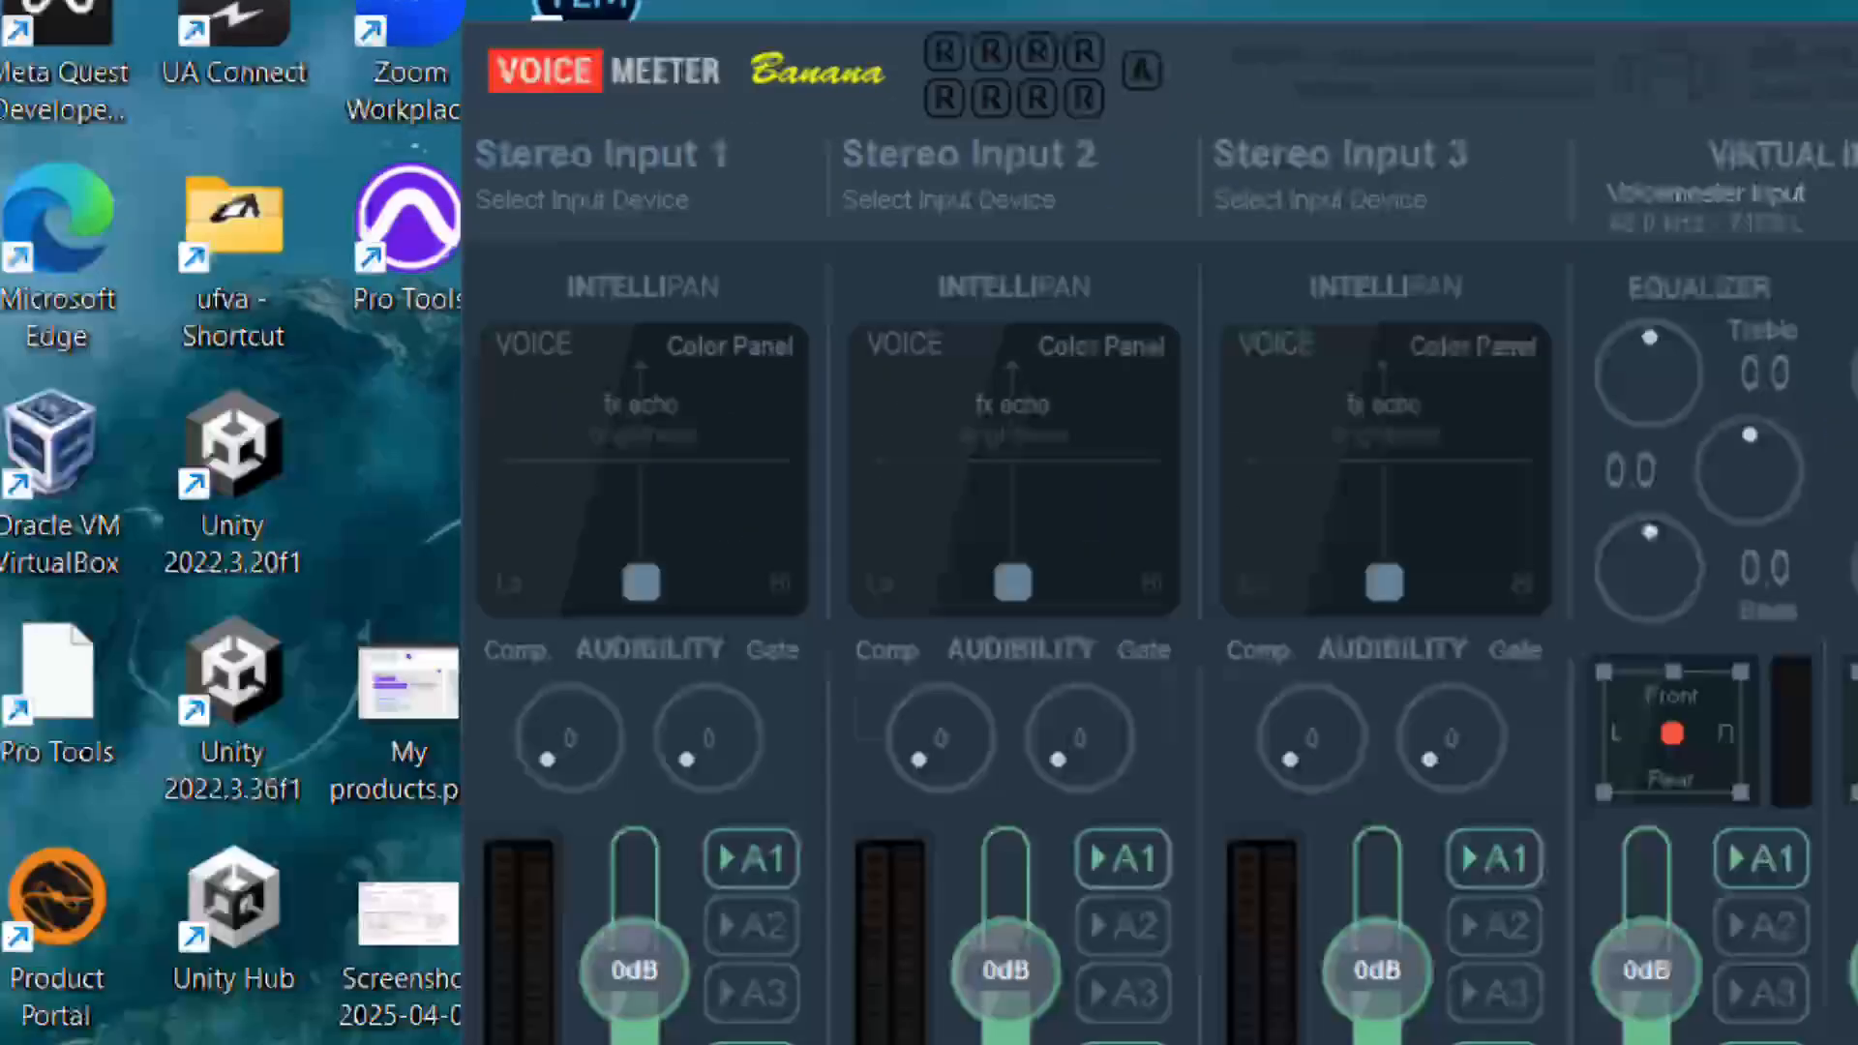
Switch to Pro Tools and open its Playback Engine settings.
double_click(201, 155)
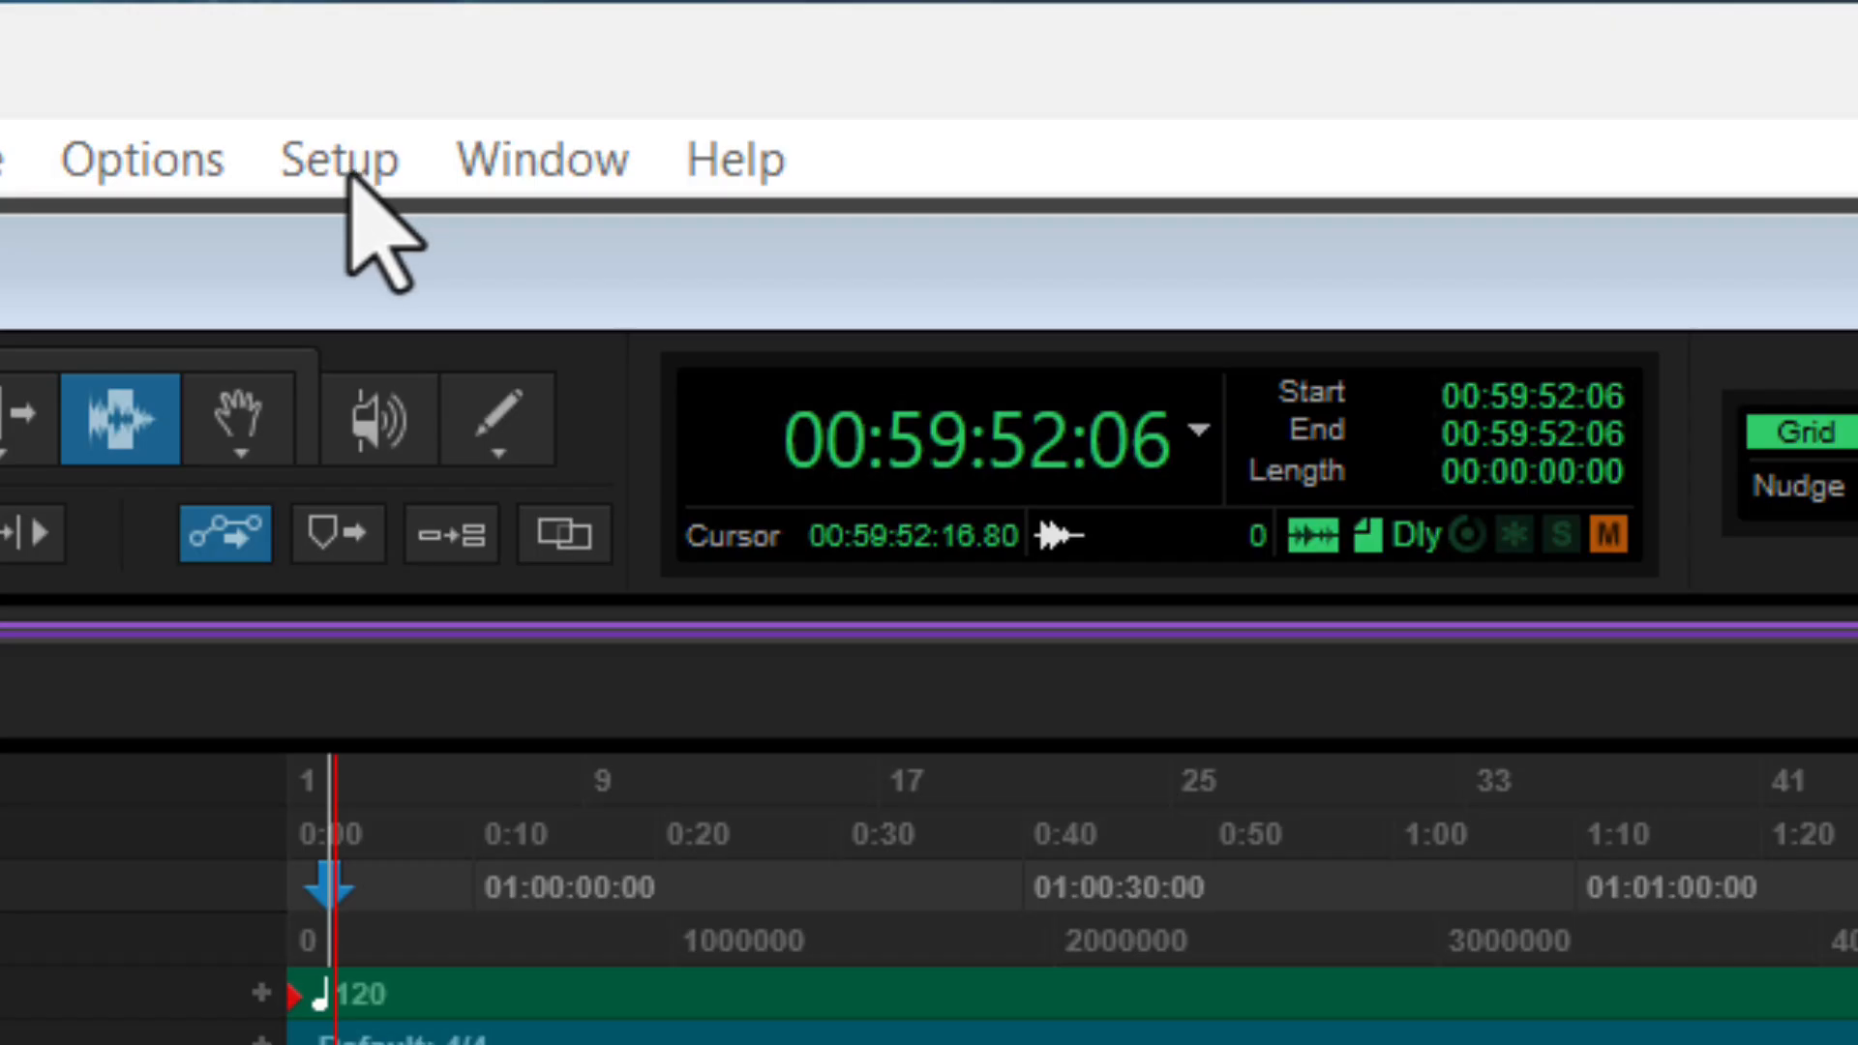
click(580, 144)
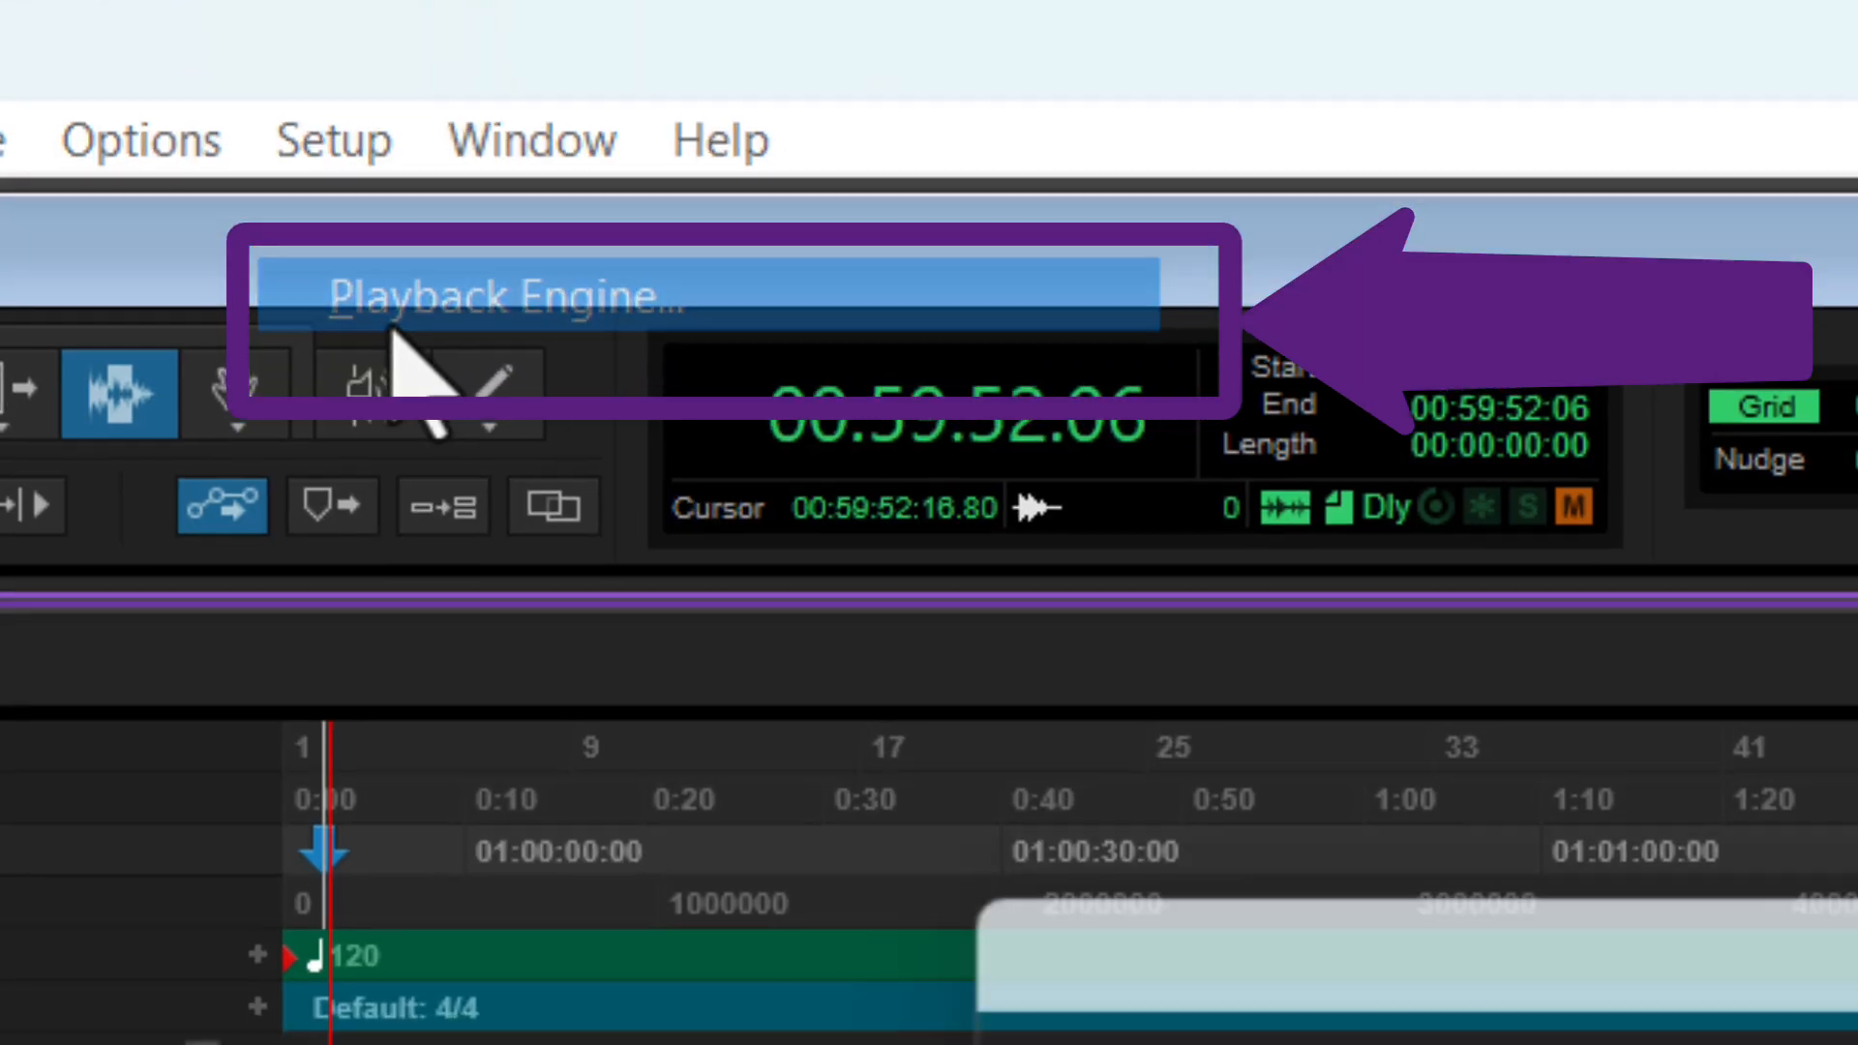
click(416, 329)
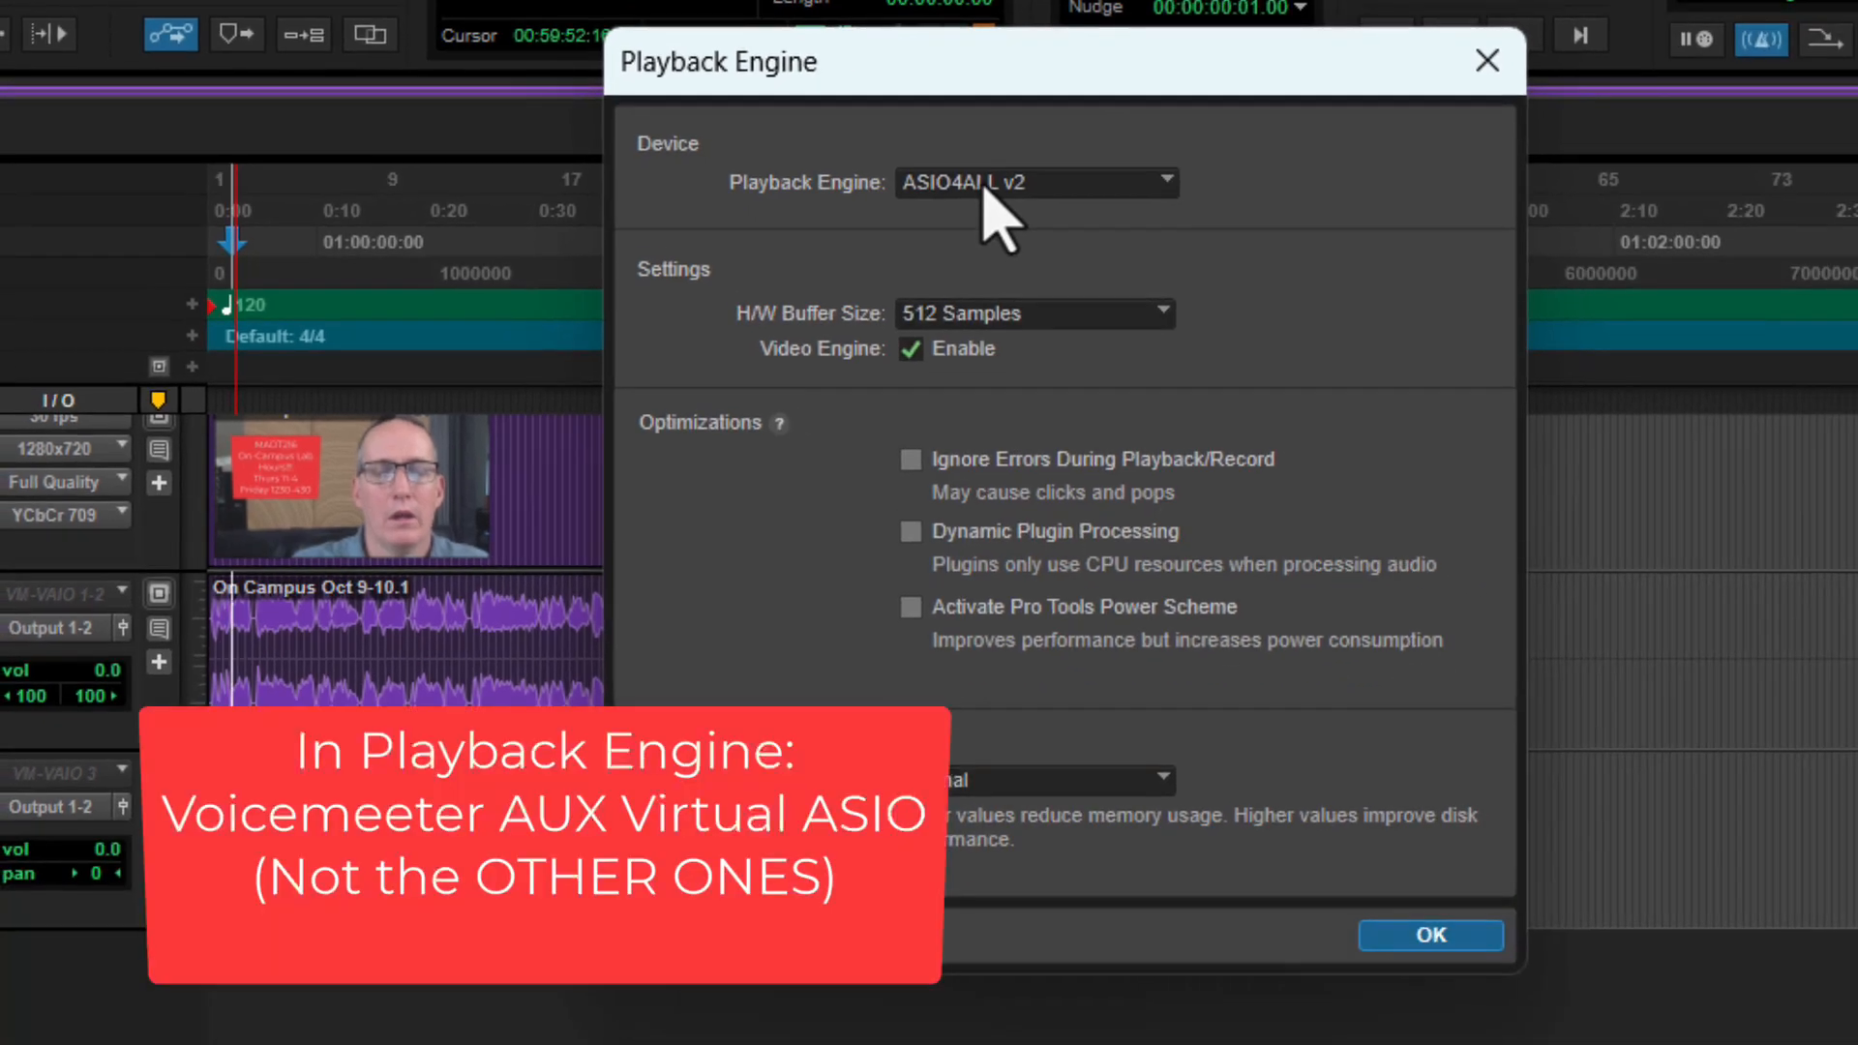
Set the playback engine to Voicemeeter AUX Virtual ASIO and accept saving and reopening the session.
click(985, 191)
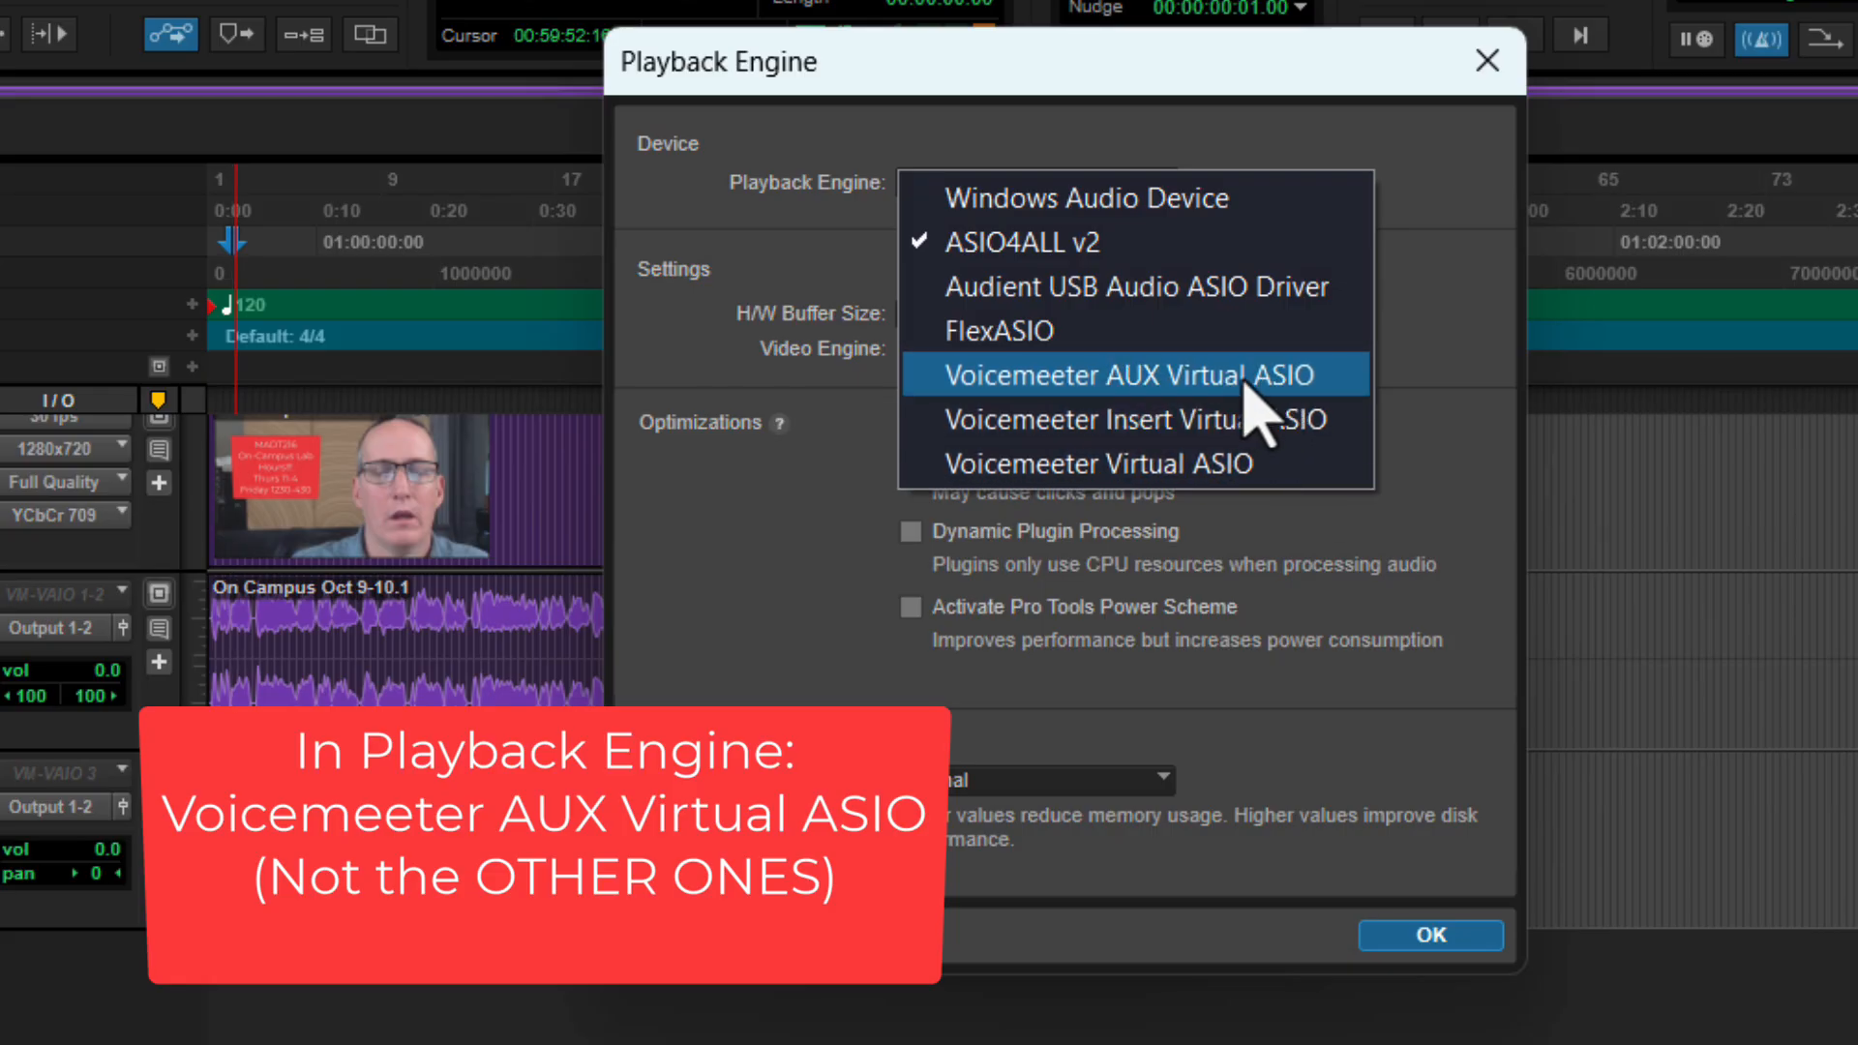
click(1151, 377)
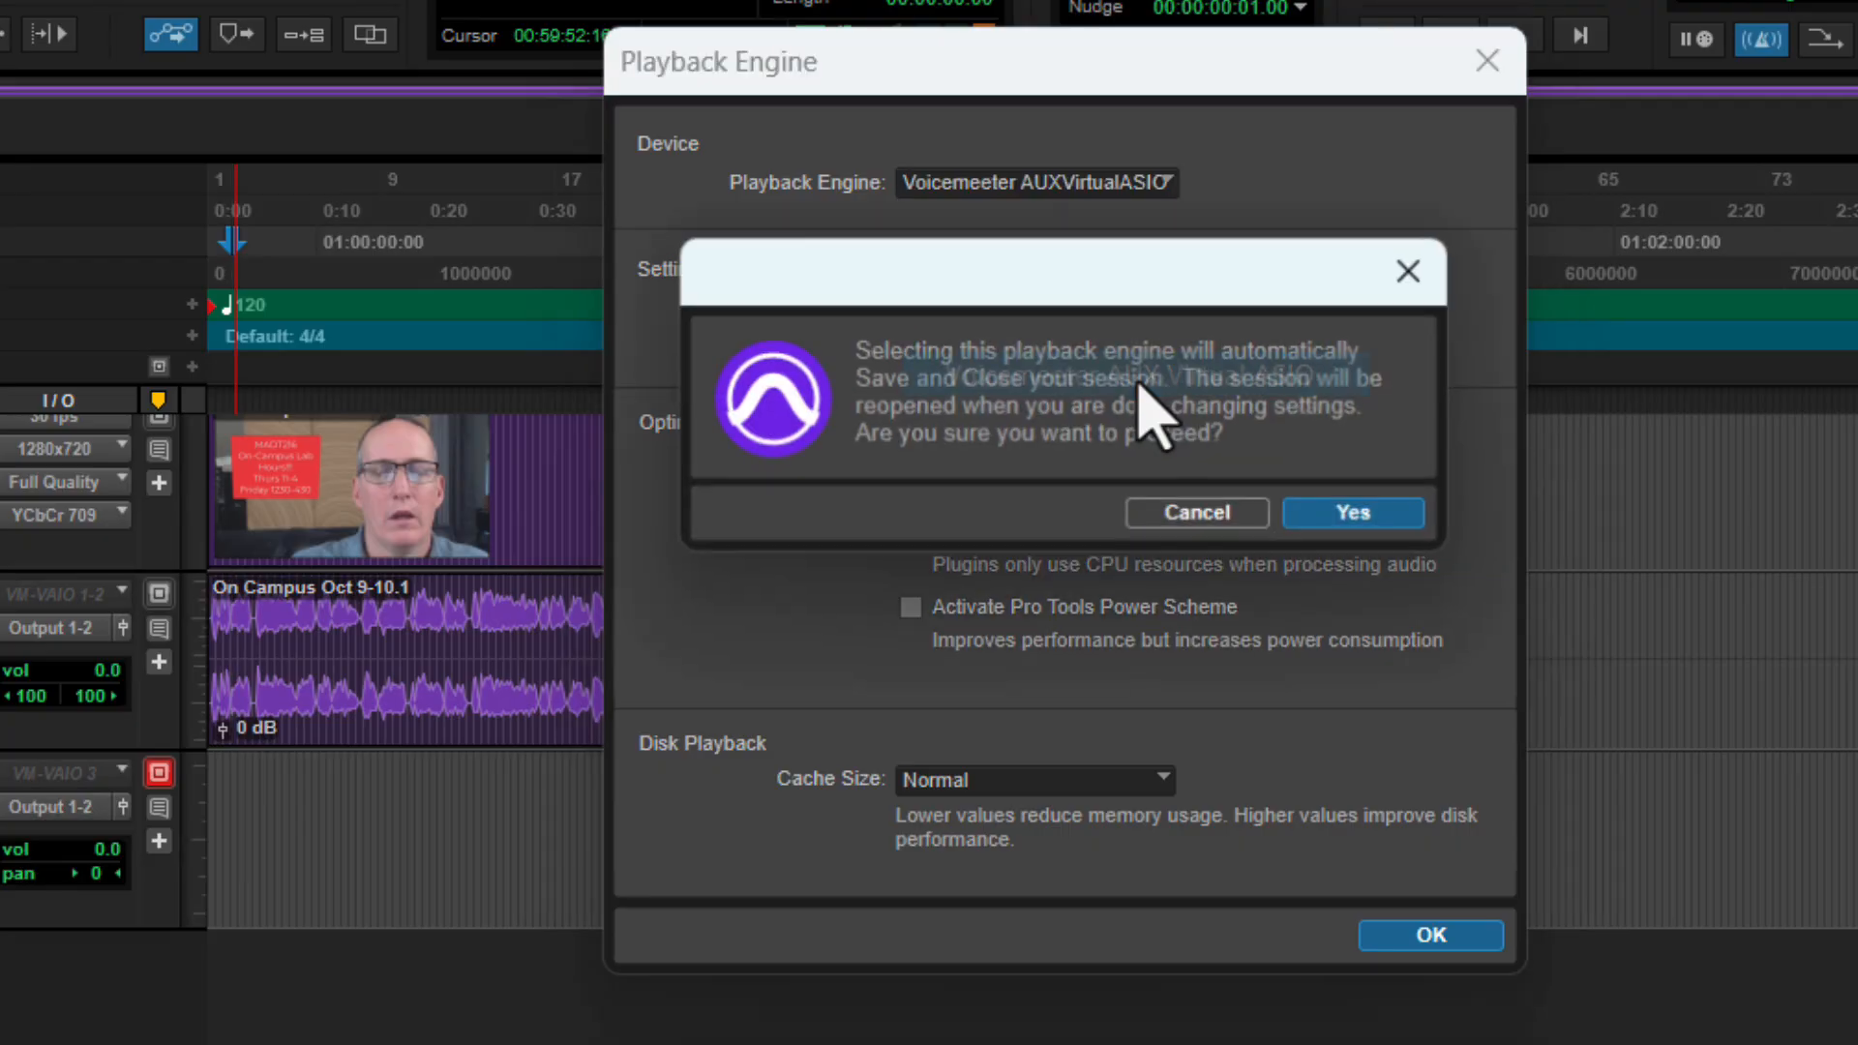
click(1357, 514)
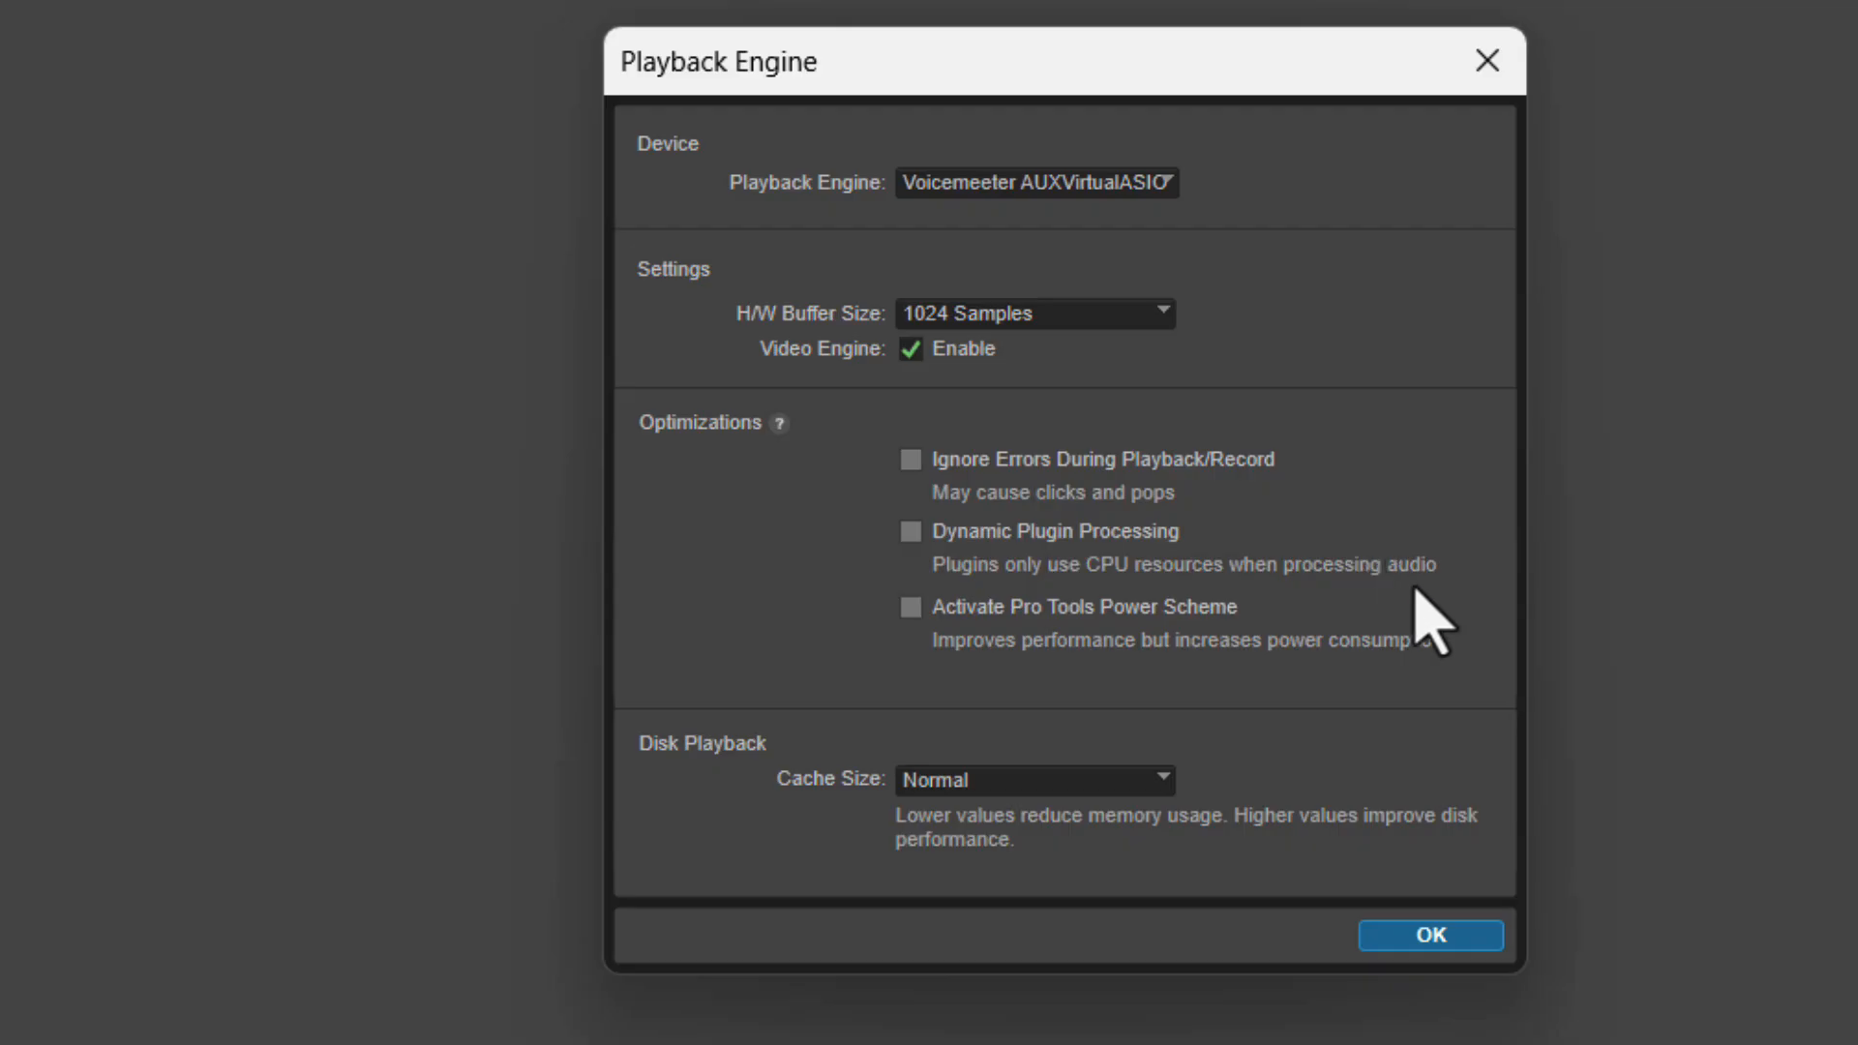
click(1448, 931)
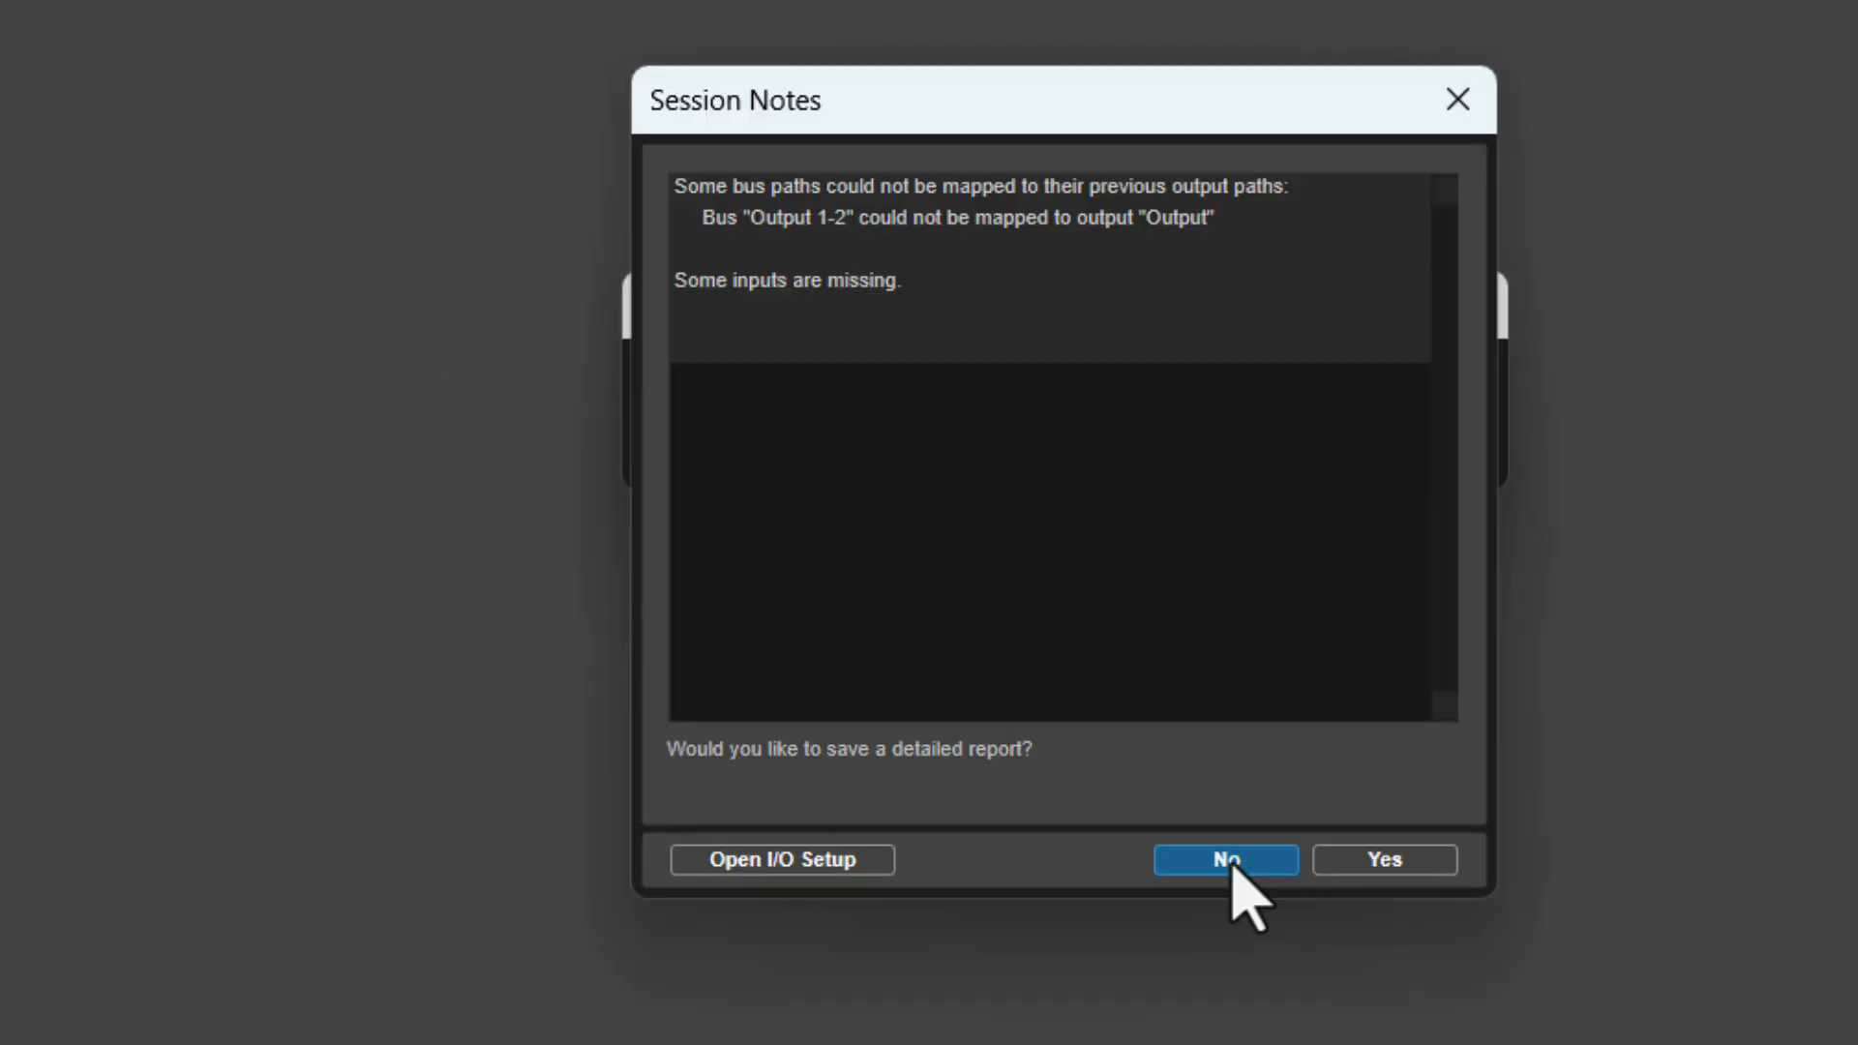
Open the Windows quick settings list for selecting the system's sound output device.
click(1227, 860)
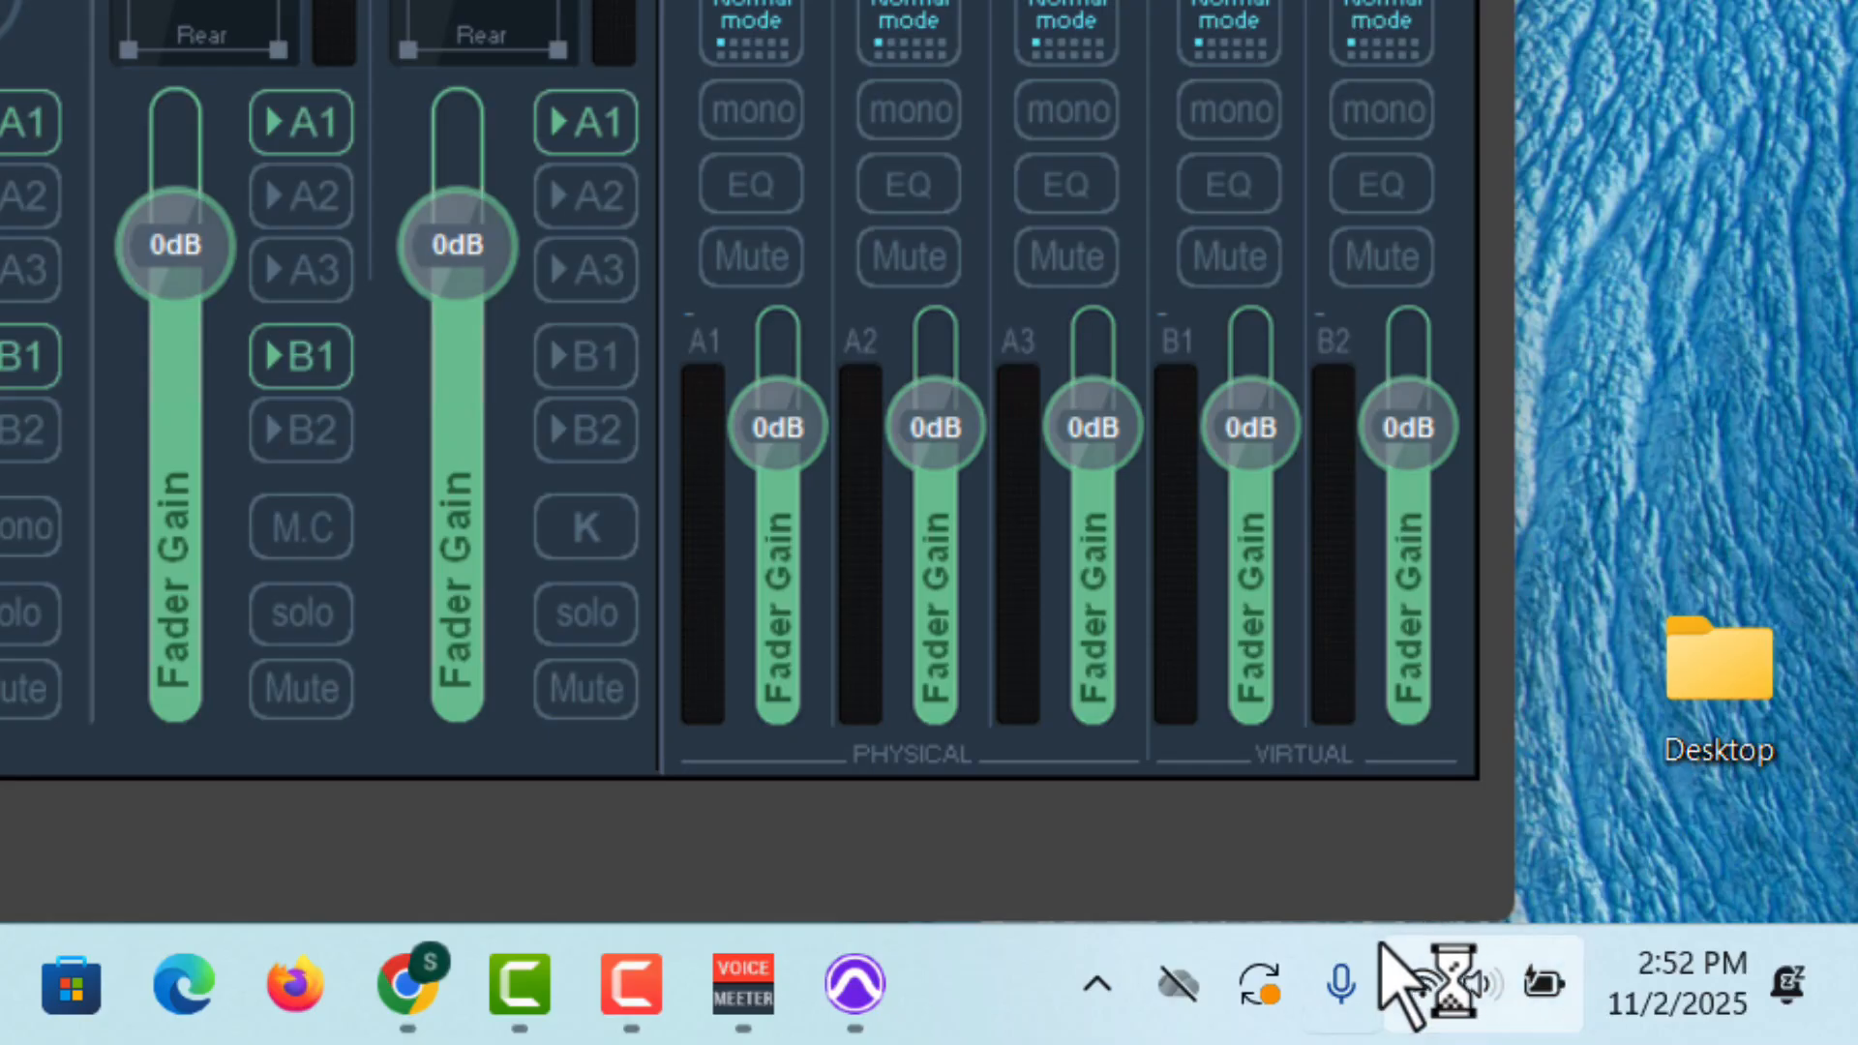
click(1460, 993)
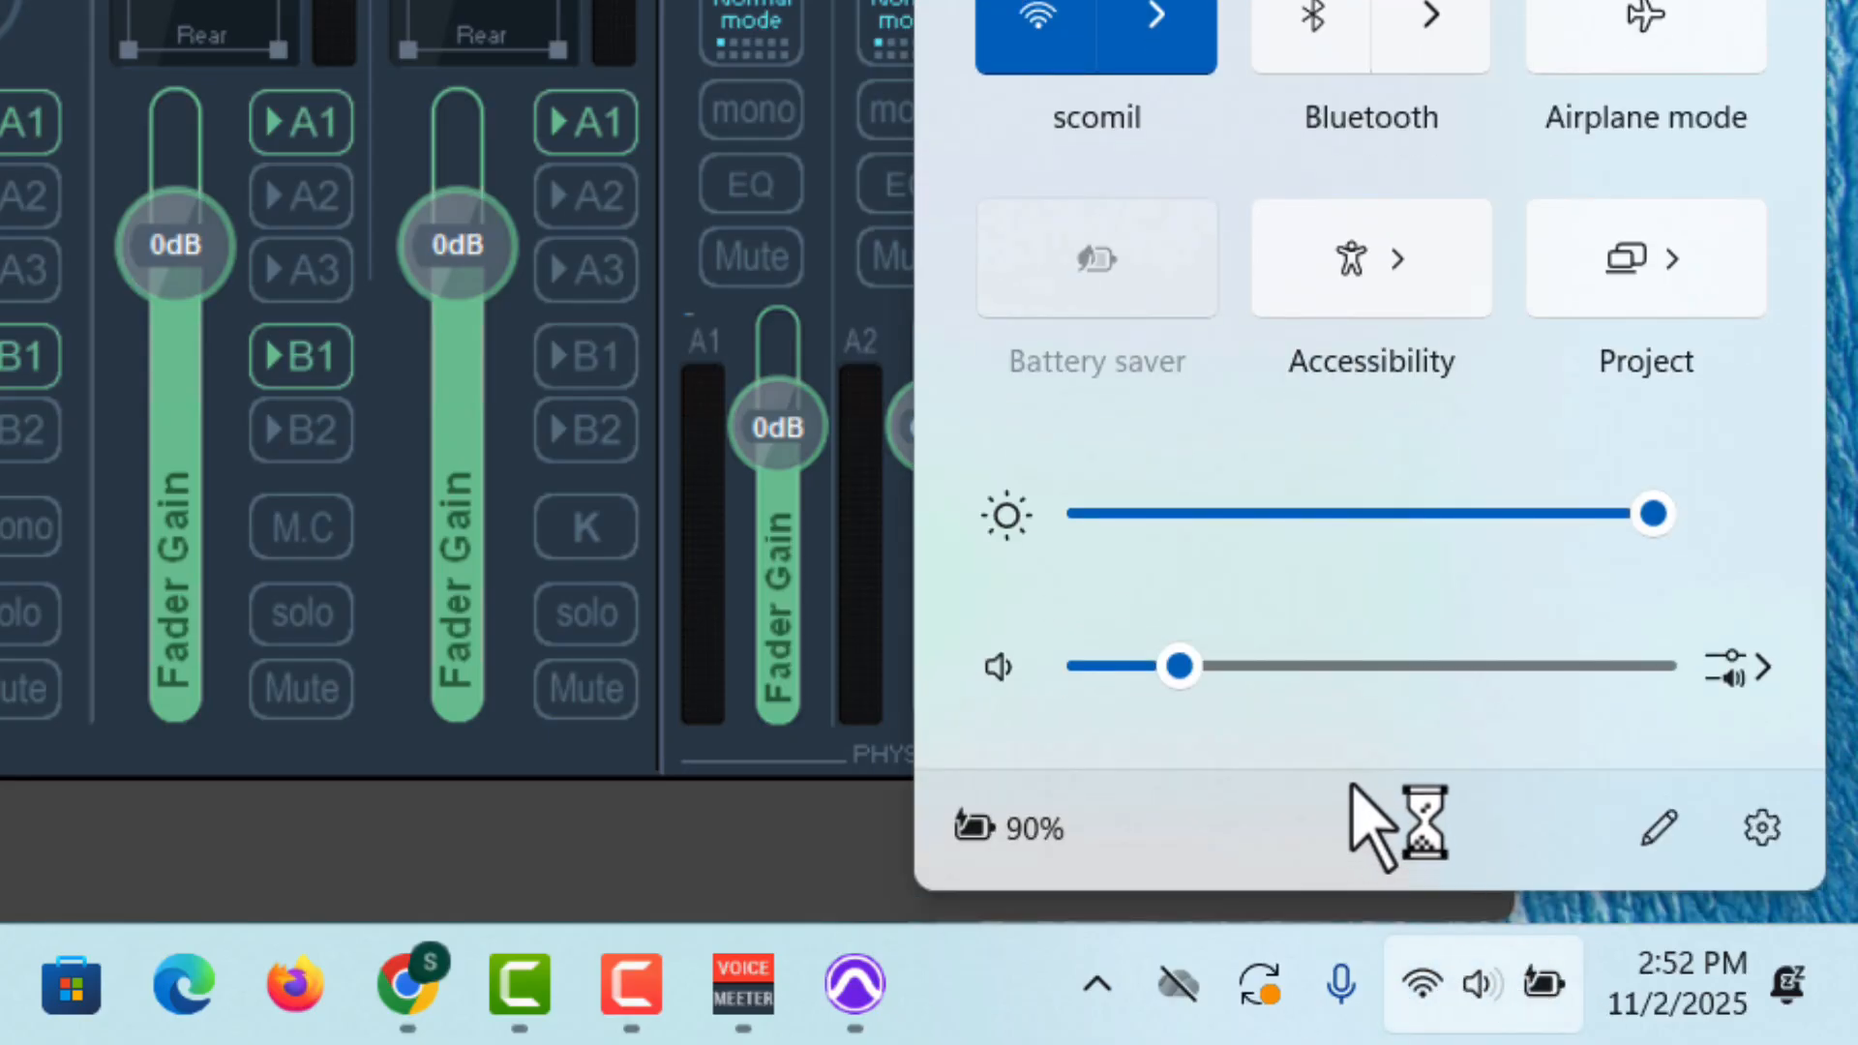
click(1744, 668)
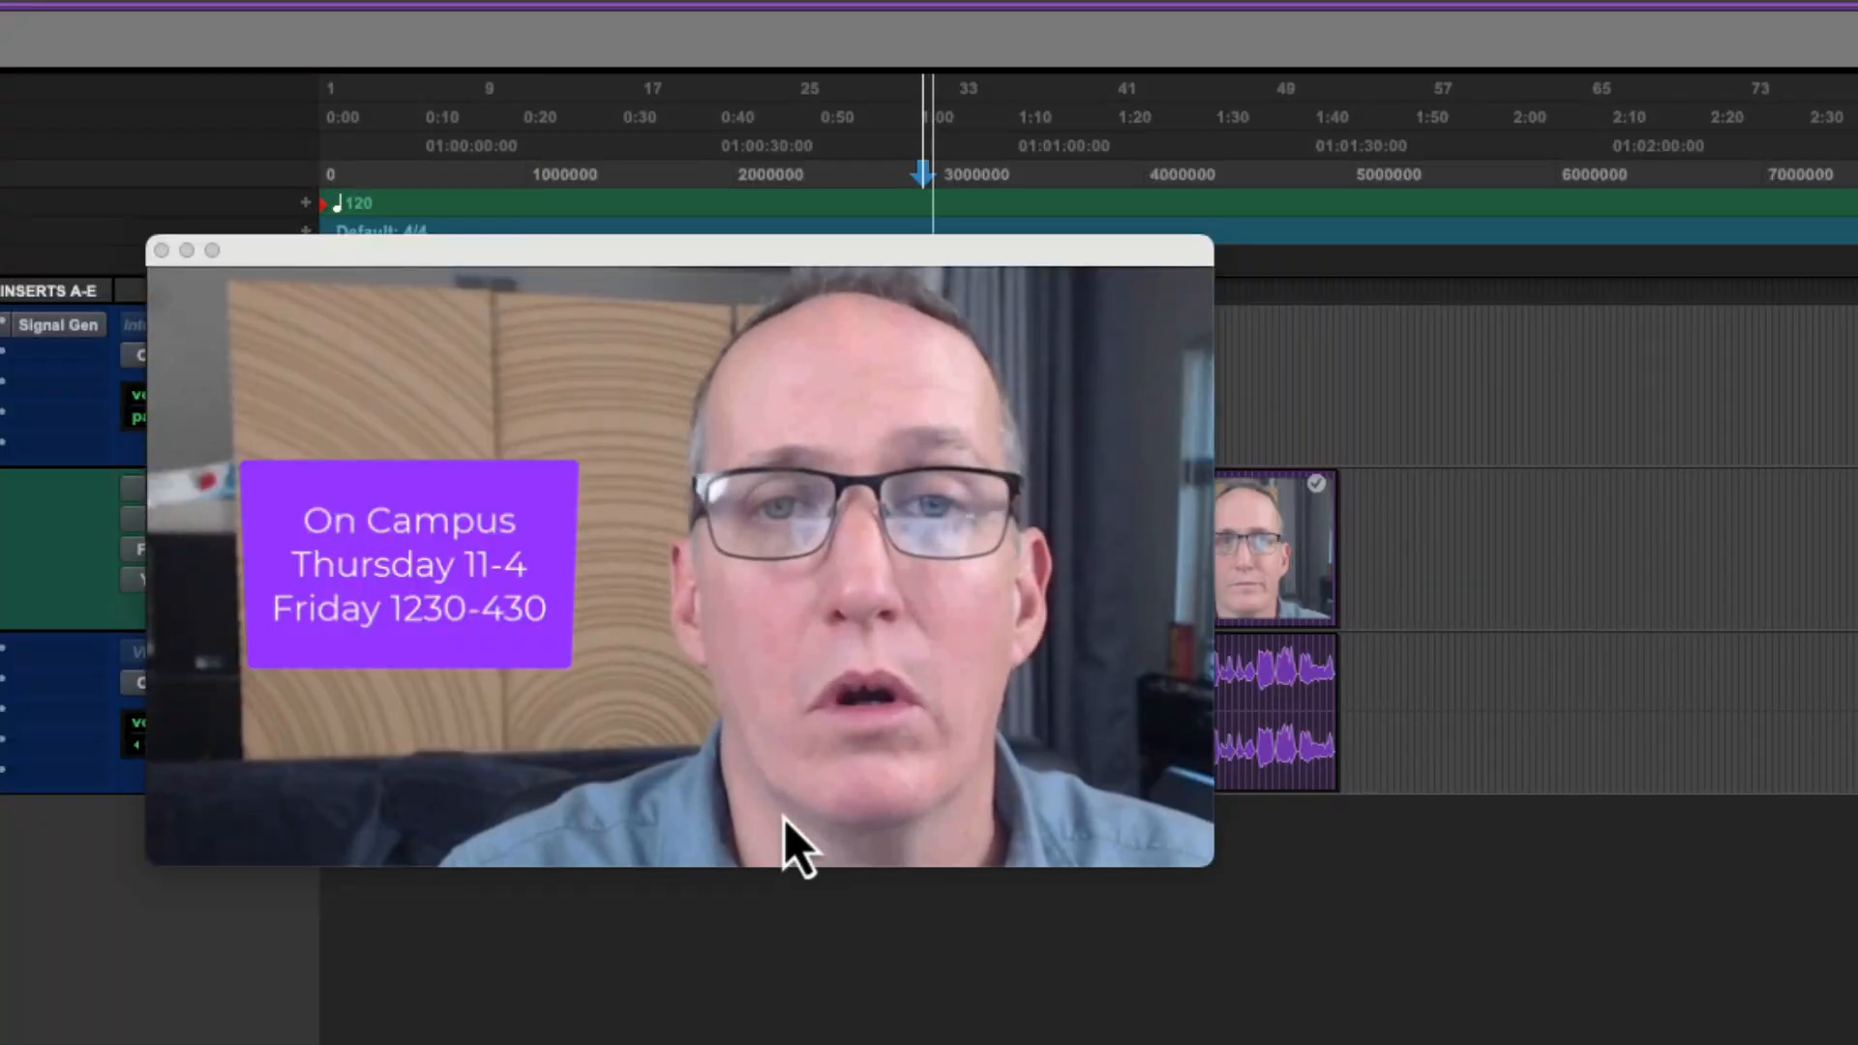
Play the Pro Tools session and the YouTube video on setting up a Windows 11 PC to test audio playback.
key(space)
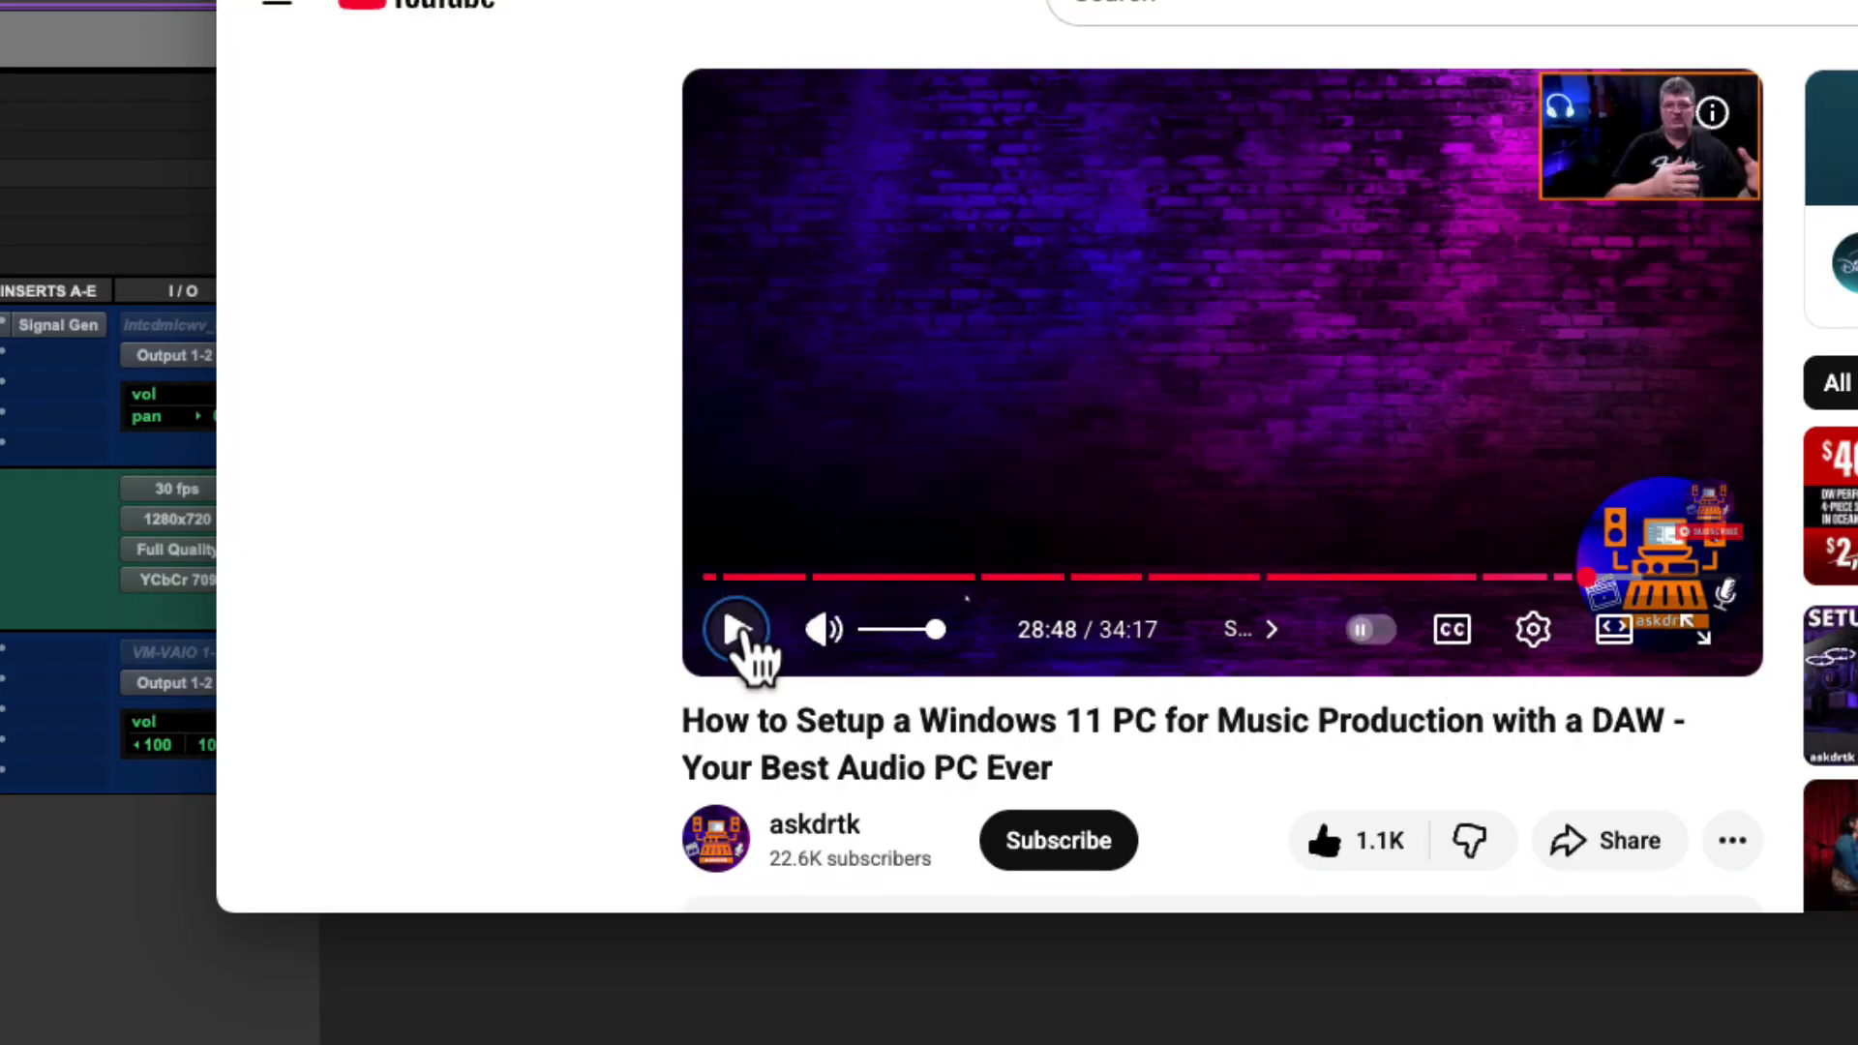
click(737, 627)
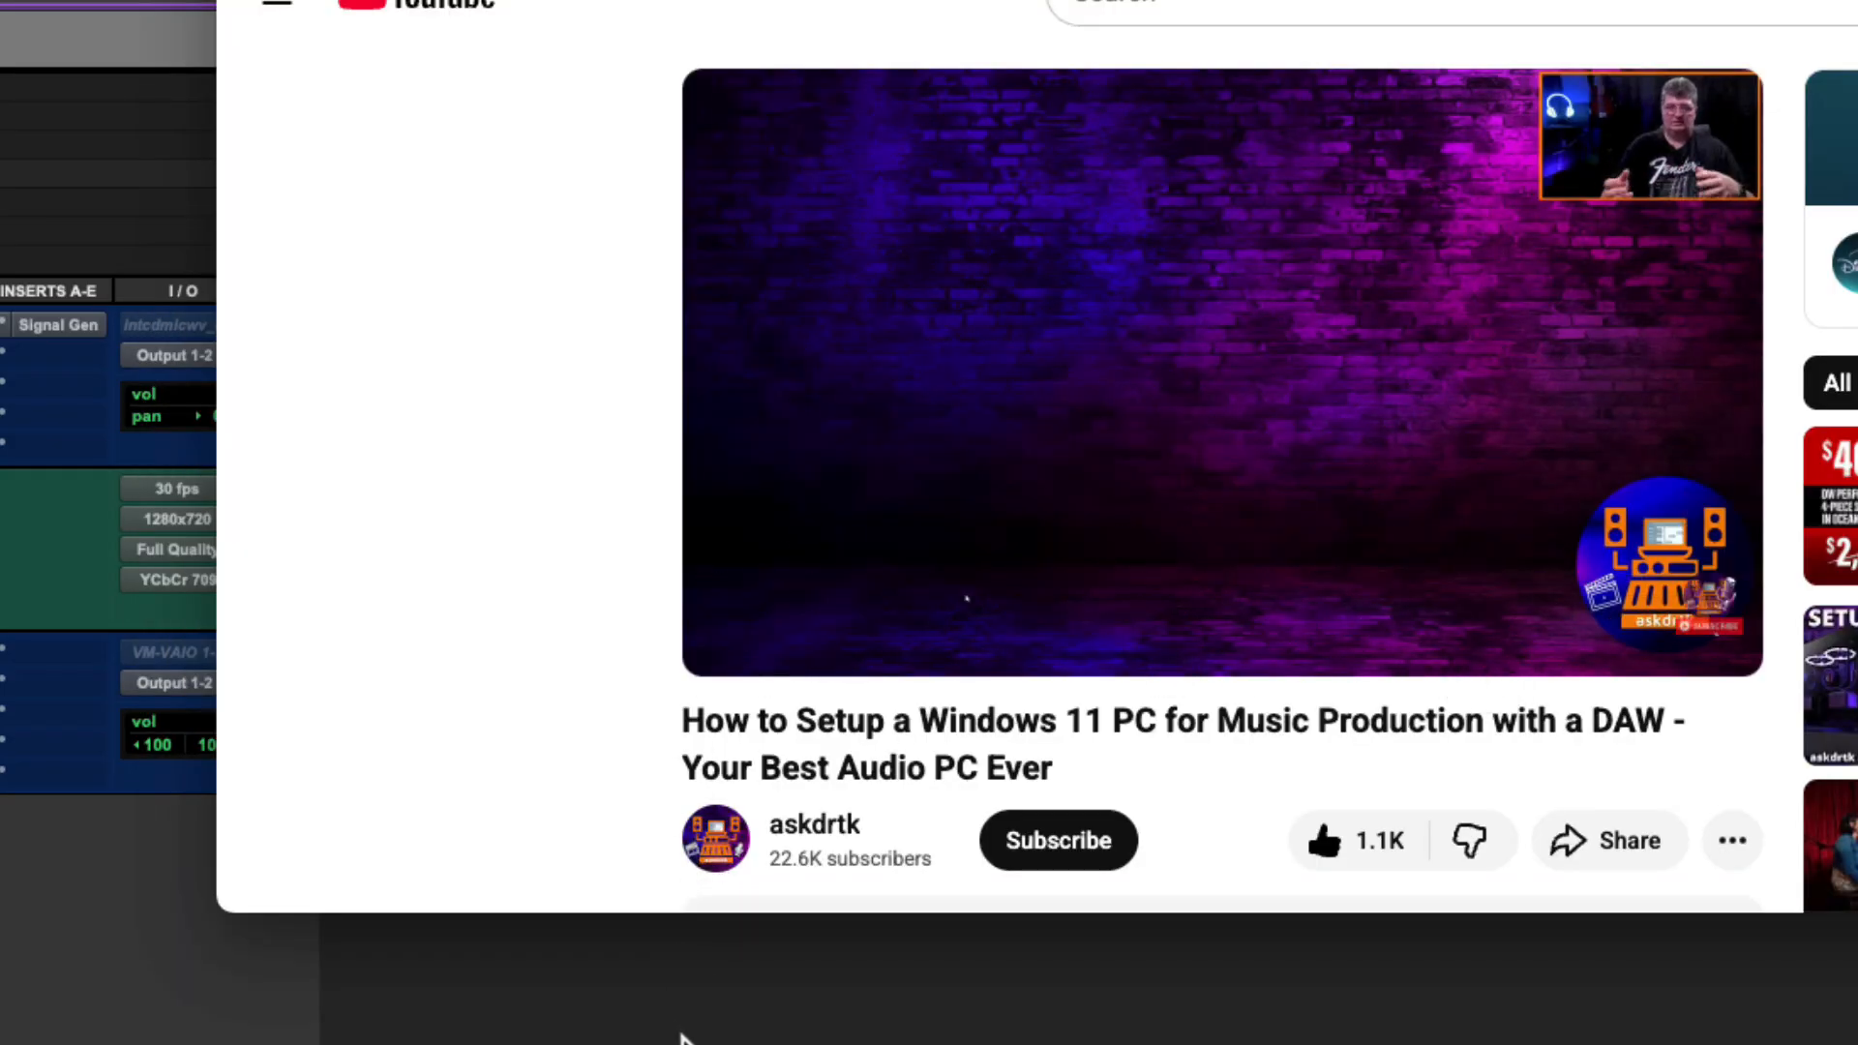